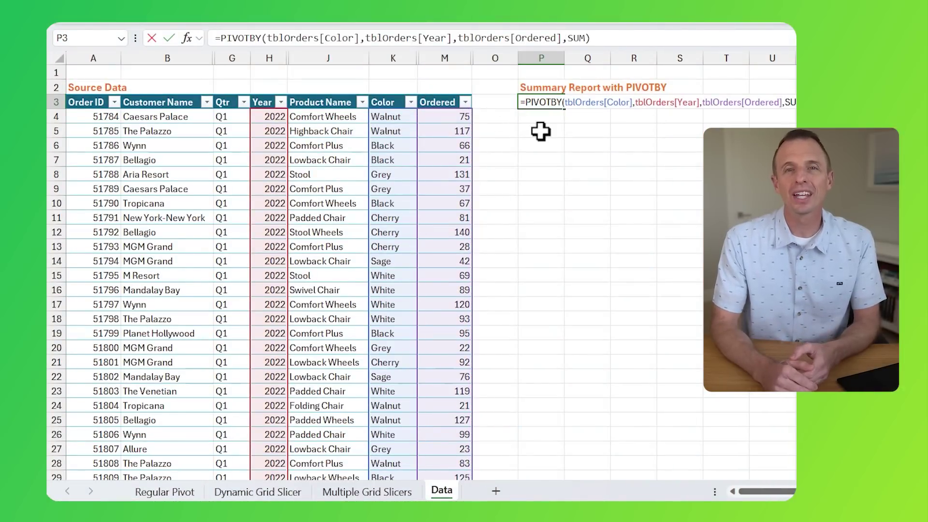
Enter the PIVOTBY units-by-color formula, then add a Product Name slicer in the Slicer area.
key(Return)
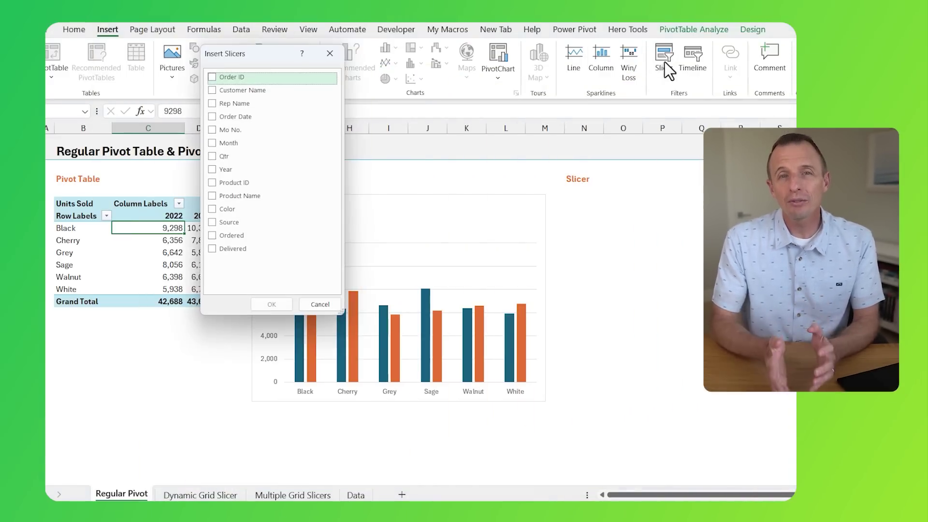
click(215, 195)
click(270, 304)
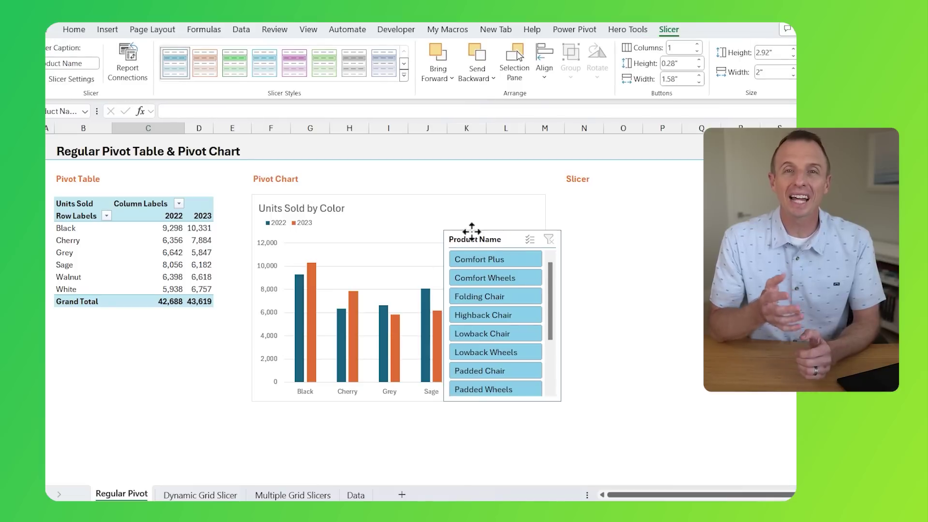
drag(473, 230, 584, 199)
Tick Comfort Plus, Comfort Wheels and Lowback Chair in the Product Name grid slicer.
click(590, 222)
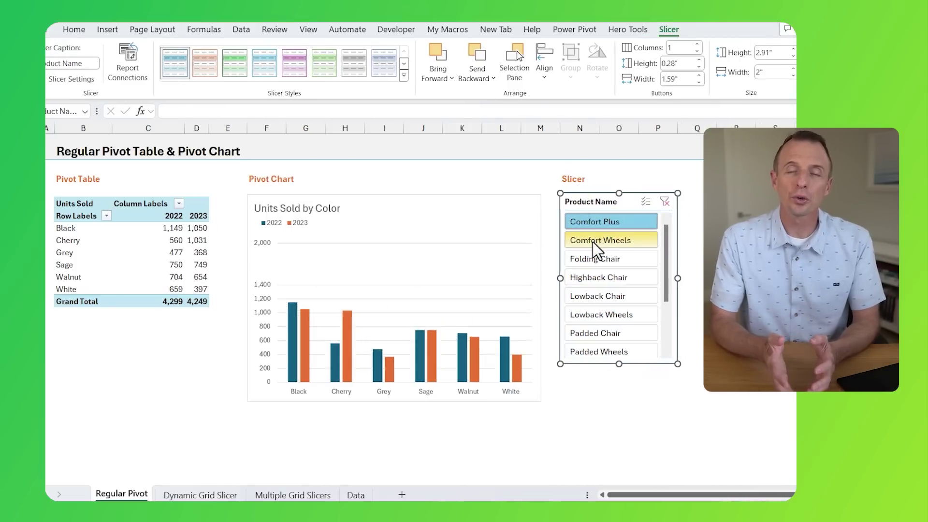
ctrl+click(593, 241)
ctrl+click(590, 260)
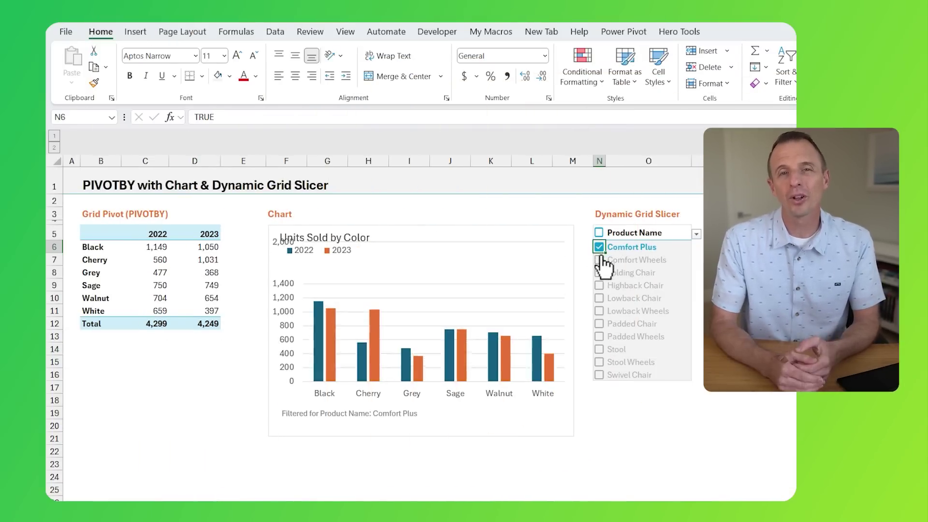
click(599, 261)
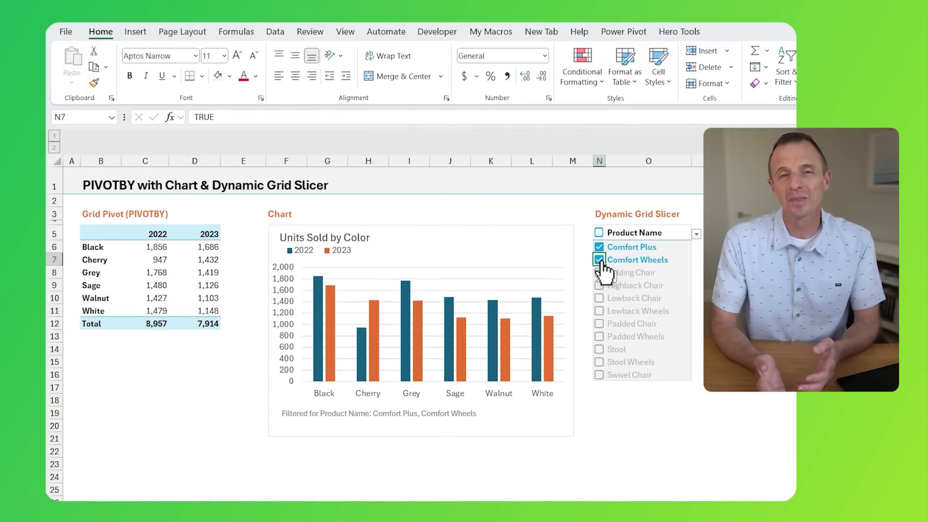
click(599, 299)
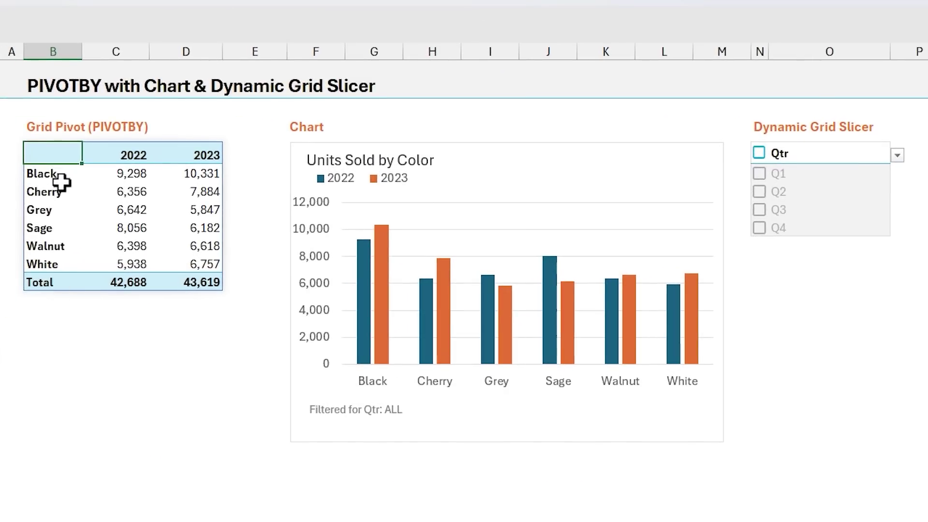
Review the PIVOTBY formula and the Data sheet's orders table without changing anything.
key(F2)
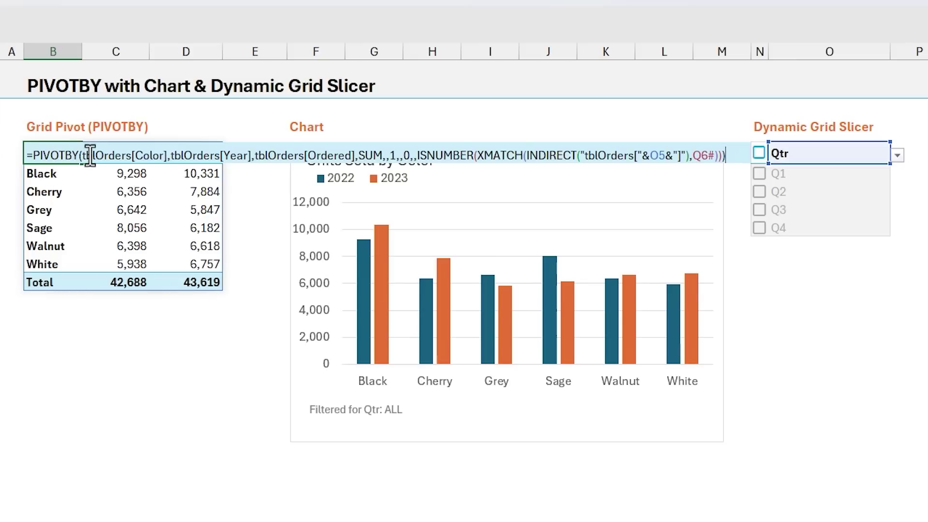
key(Escape)
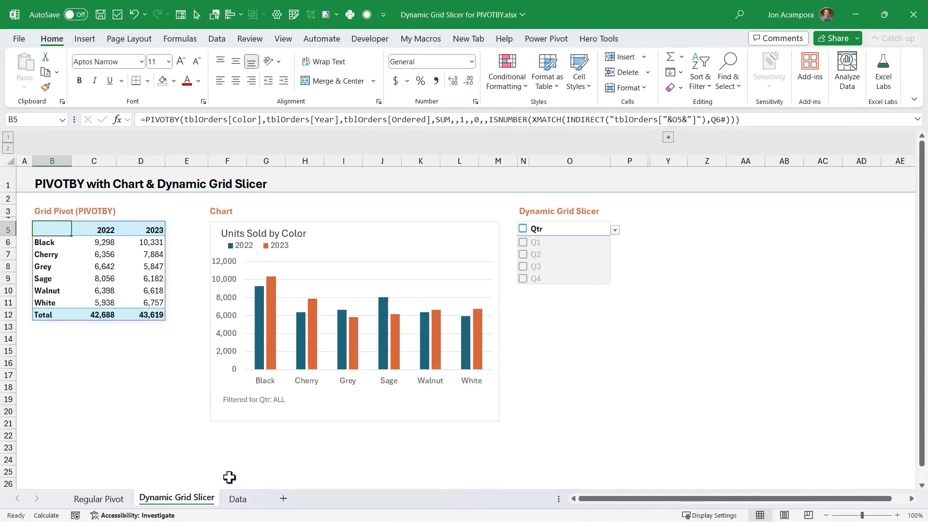
click(237, 499)
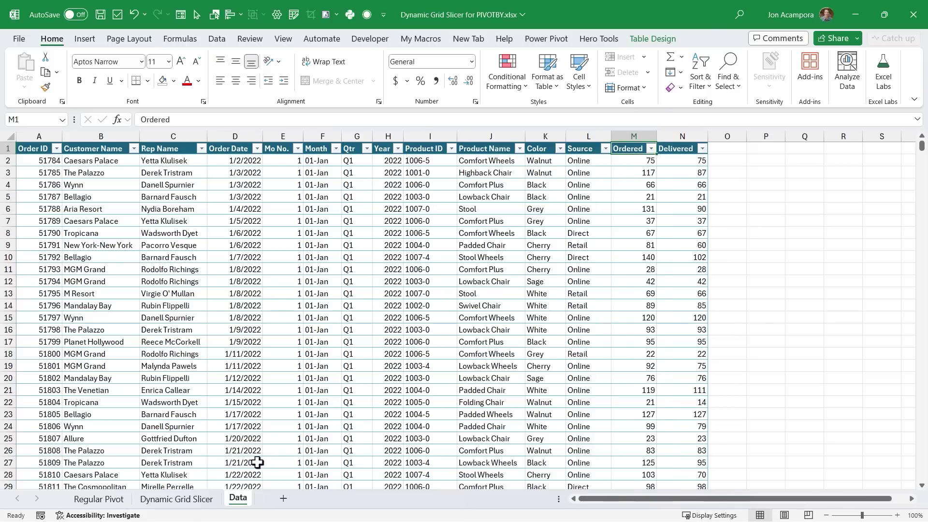
click(195, 499)
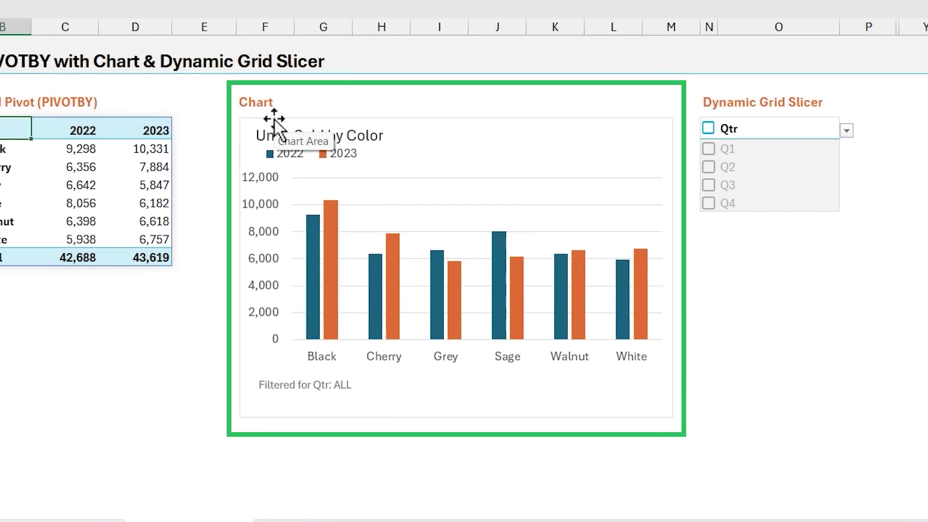
Inspect the chart's source ranges, then go to the Regular Pivot sheet.
click(233, 223)
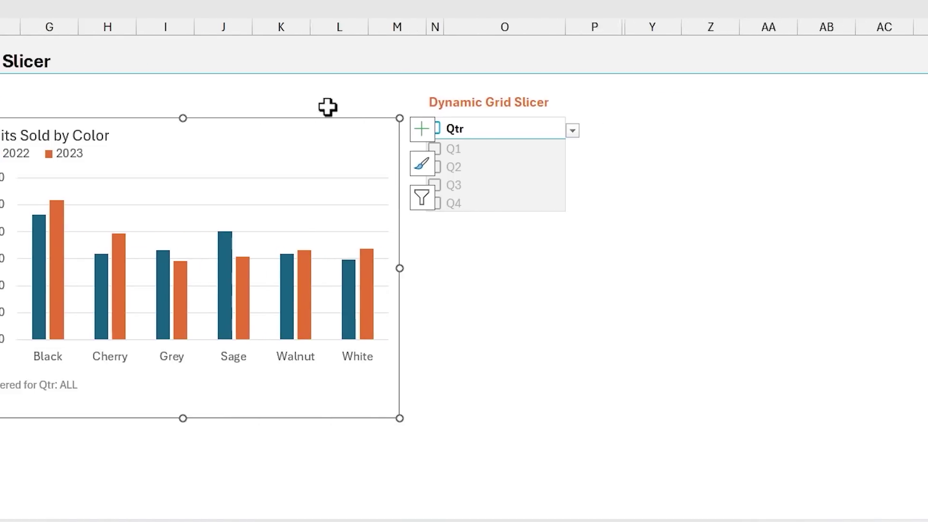
click(400, 90)
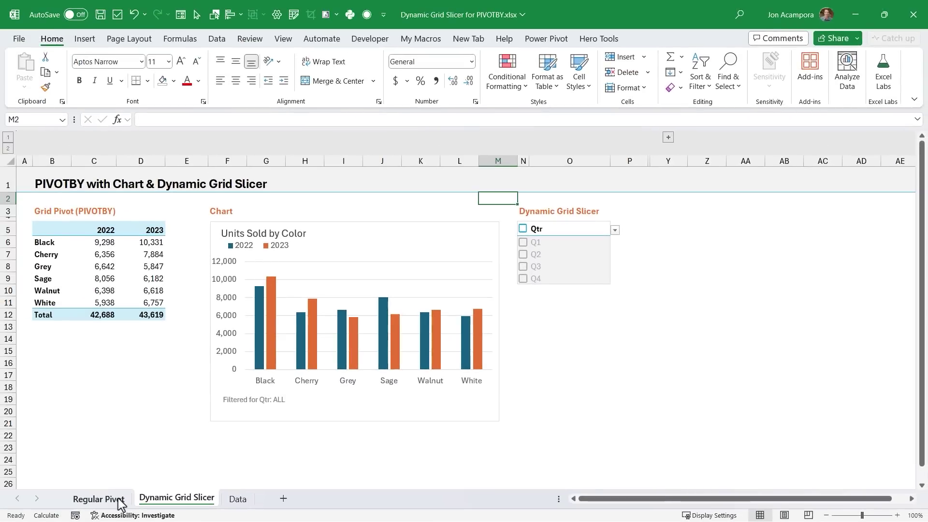
click(119, 500)
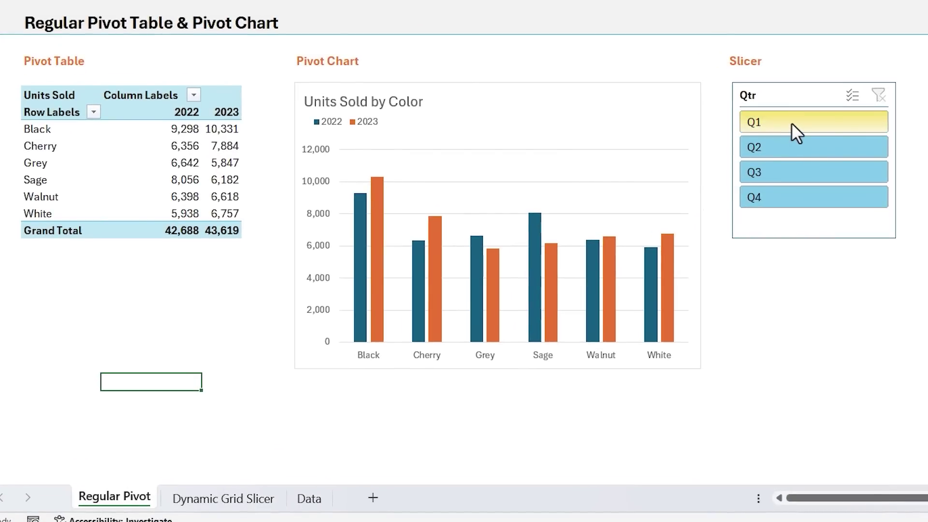
Try Q1, Q2 and Q3 in the Qtr slicer, settle on Q1, then return to Dynamic Grid Slicer.
click(790, 123)
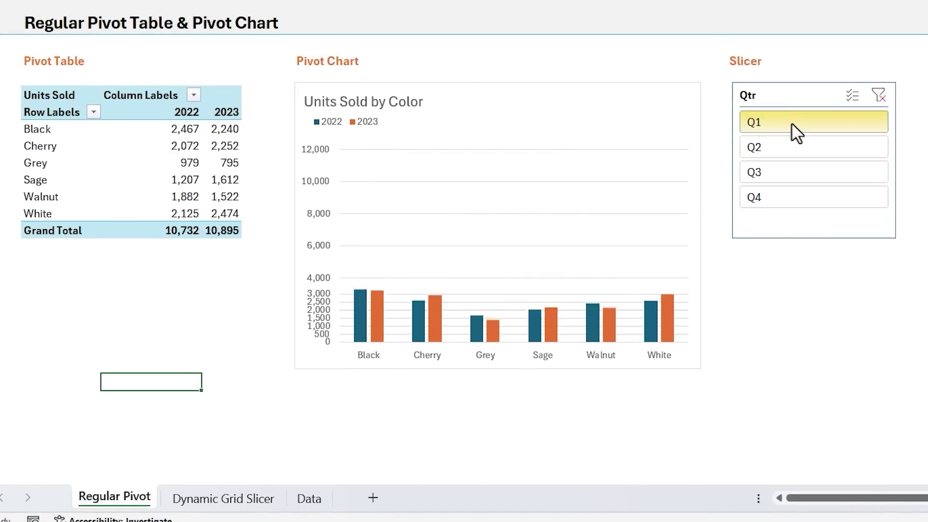
click(781, 147)
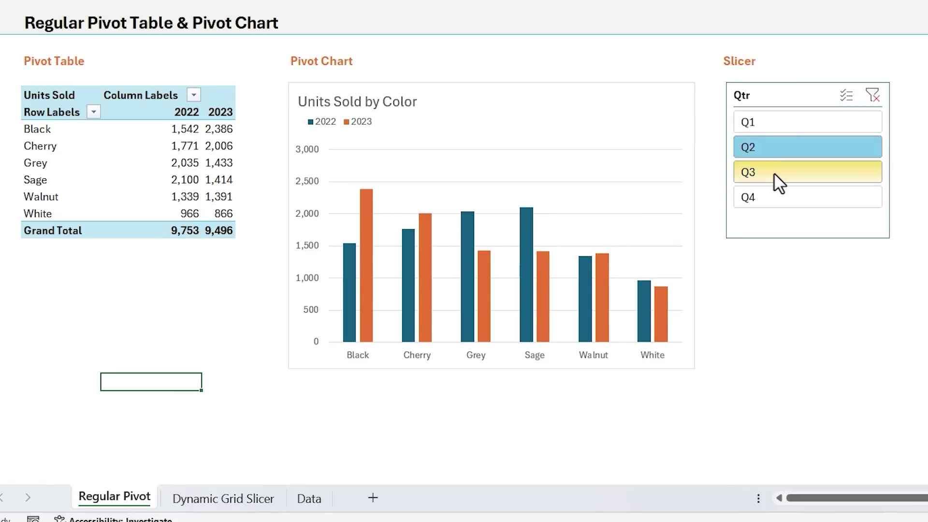
click(773, 173)
click(771, 123)
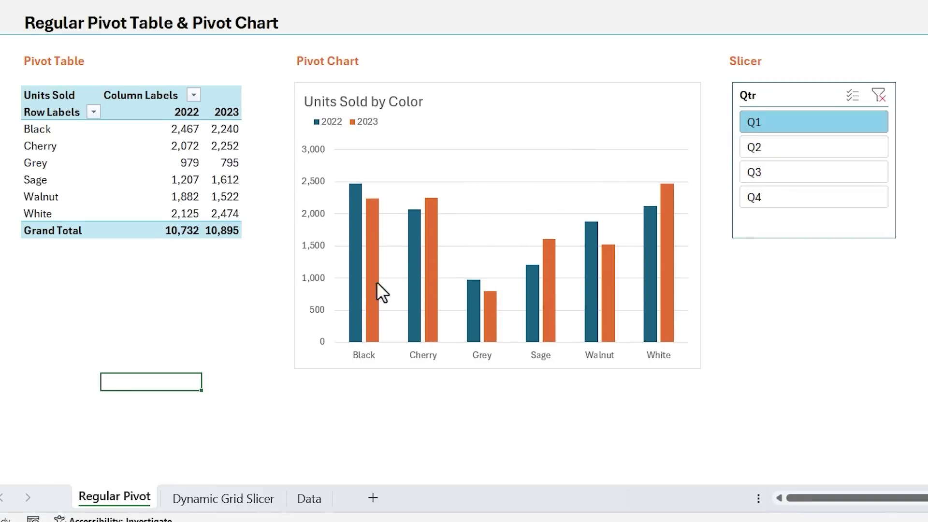
click(208, 498)
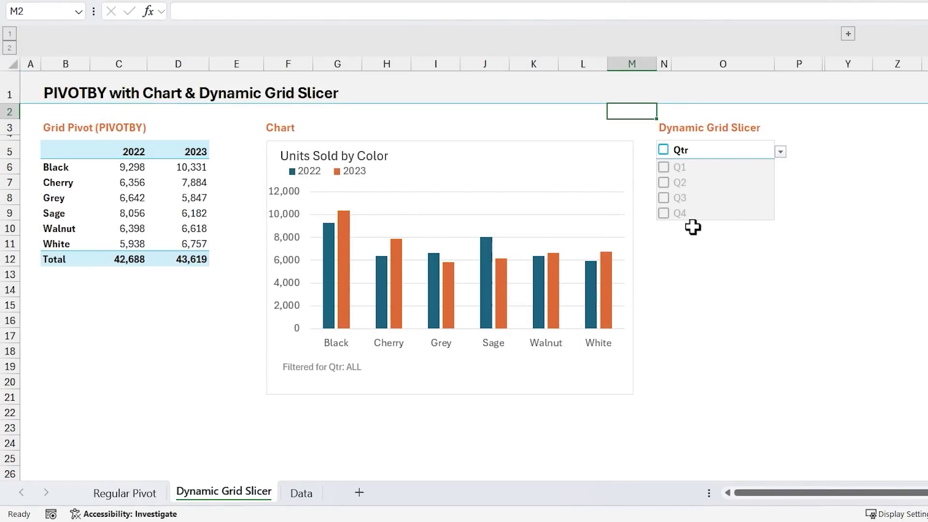
Check Q1 and Q2 in the Qtr grid slicer, cutting totals to 20,485 and 20,391.
click(687, 169)
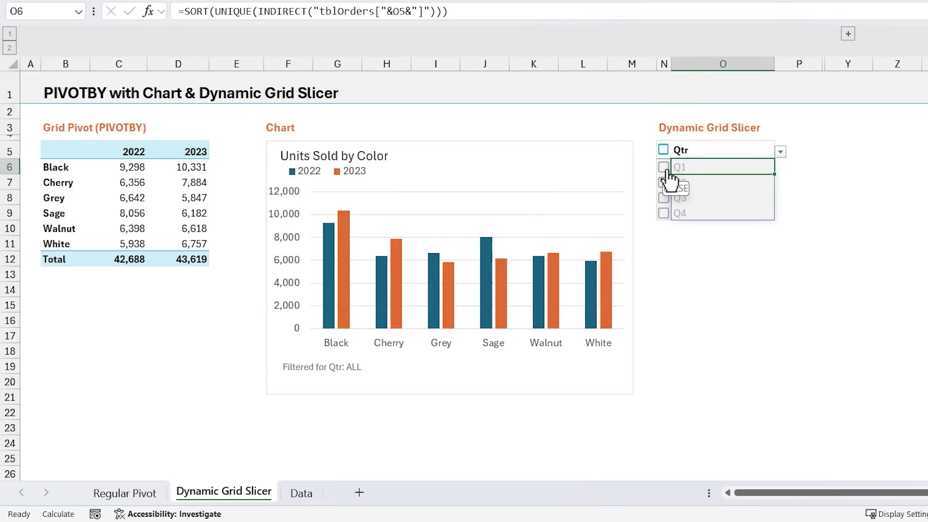
click(648, 128)
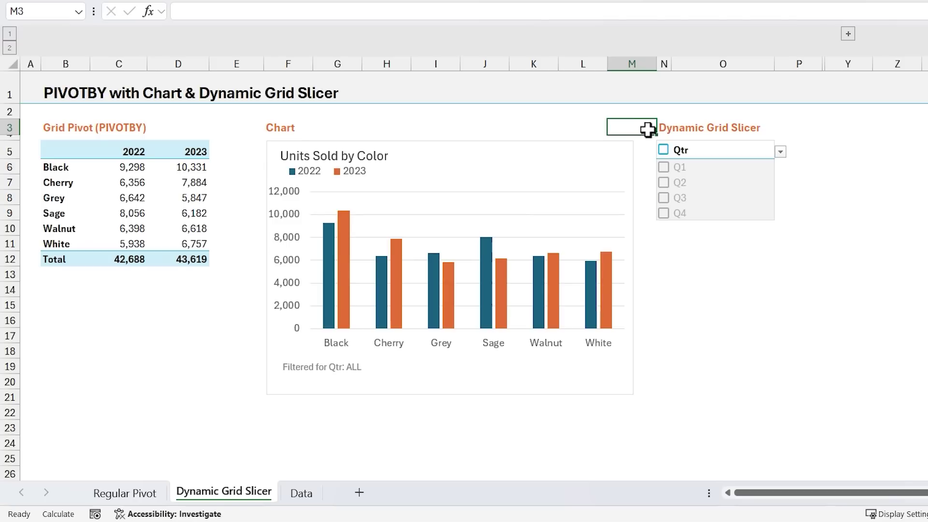
click(663, 170)
key(space)
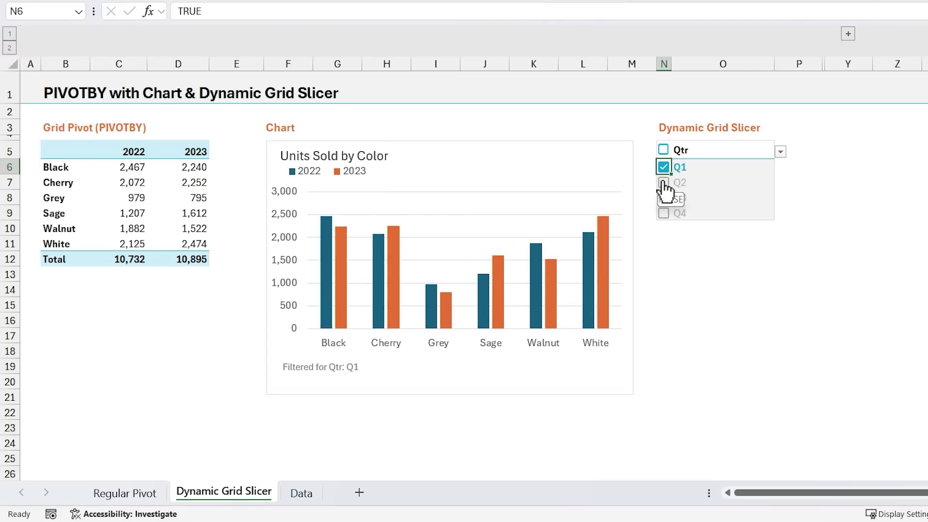
click(662, 183)
key(space)
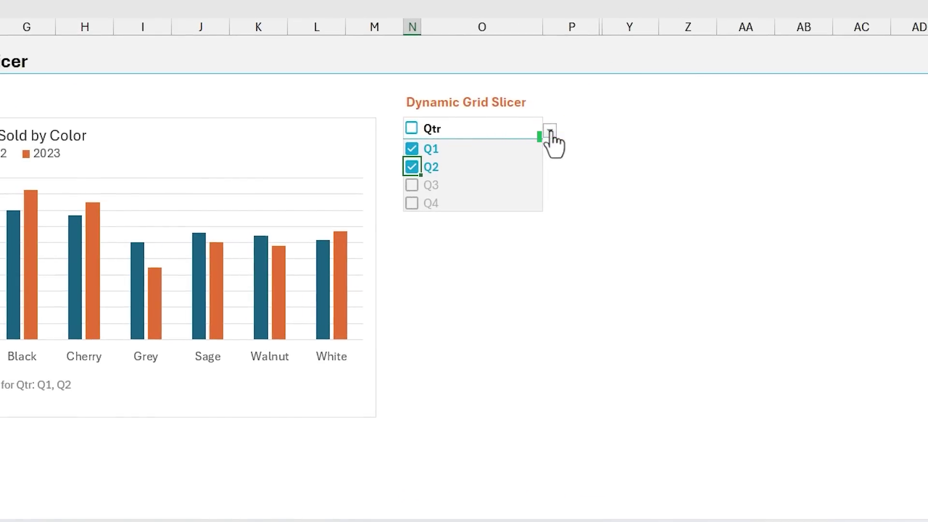
click(549, 131)
click(550, 129)
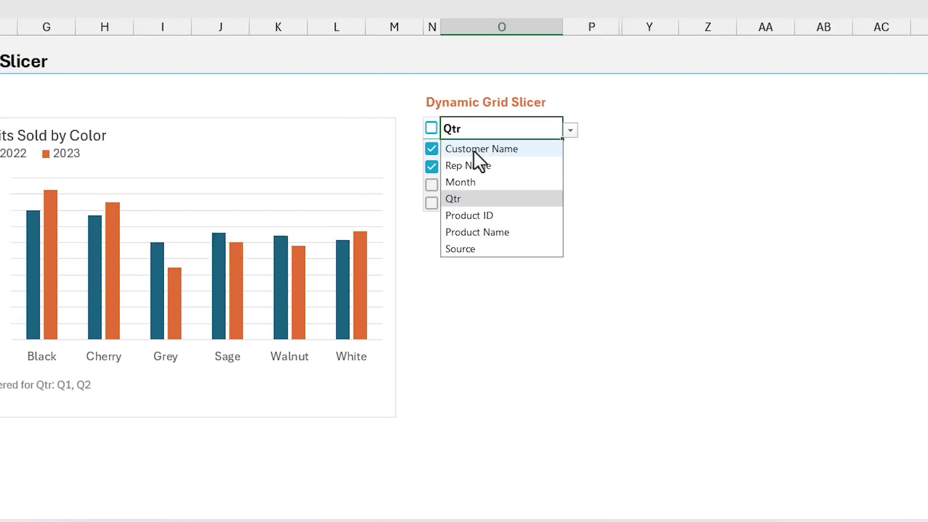
Switch the grid slicer to Customer Name, add Bellagio, then review the data and PIVOTBY formula.
click(453, 149)
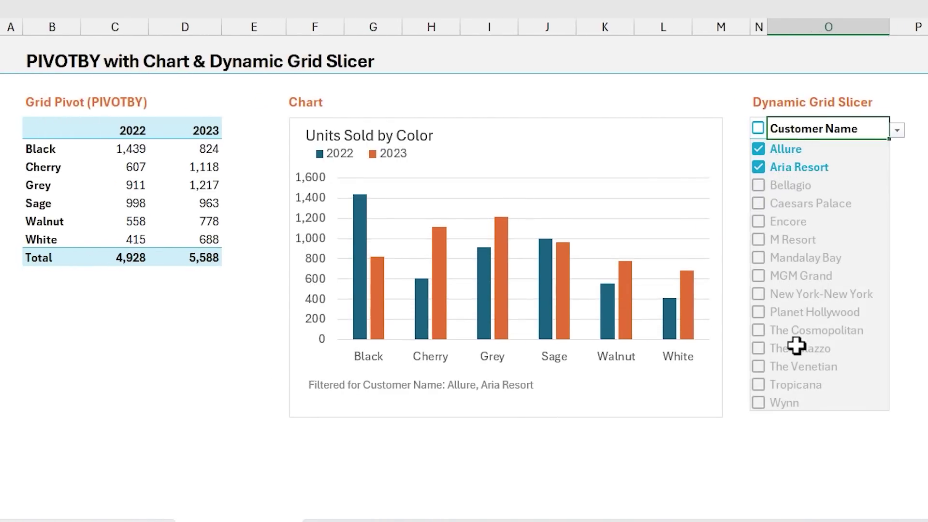
click(758, 186)
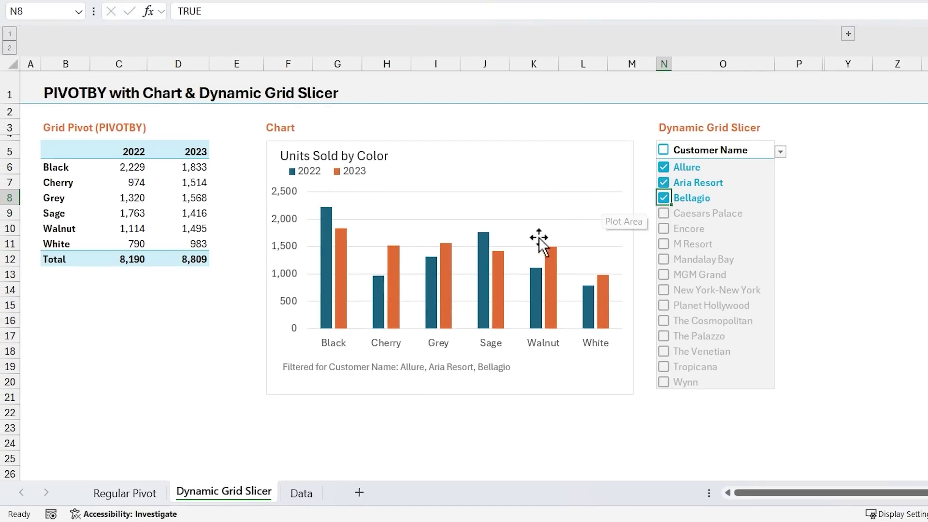
click(301, 493)
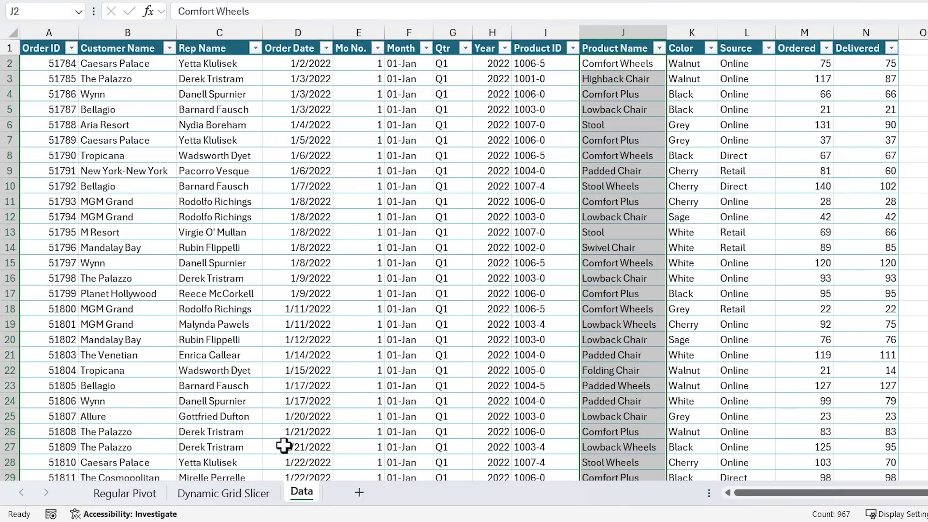
click(242, 494)
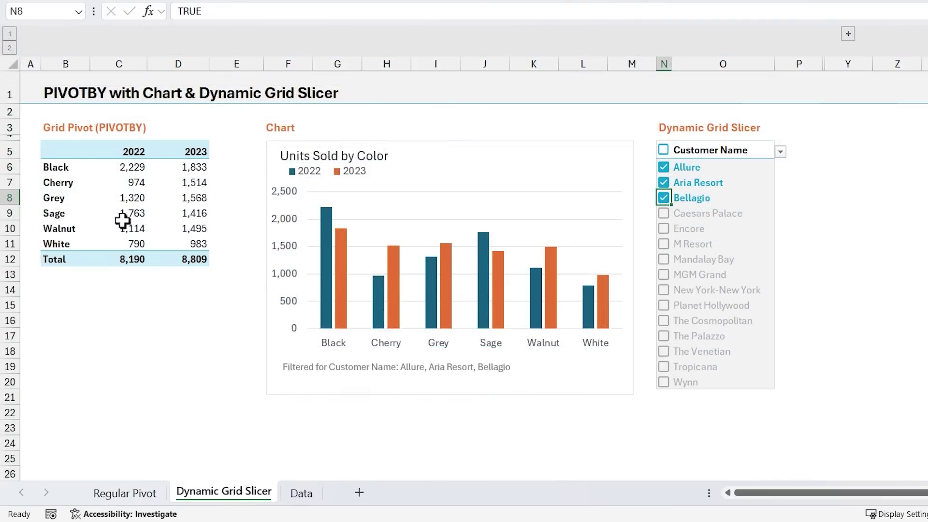
click(78, 147)
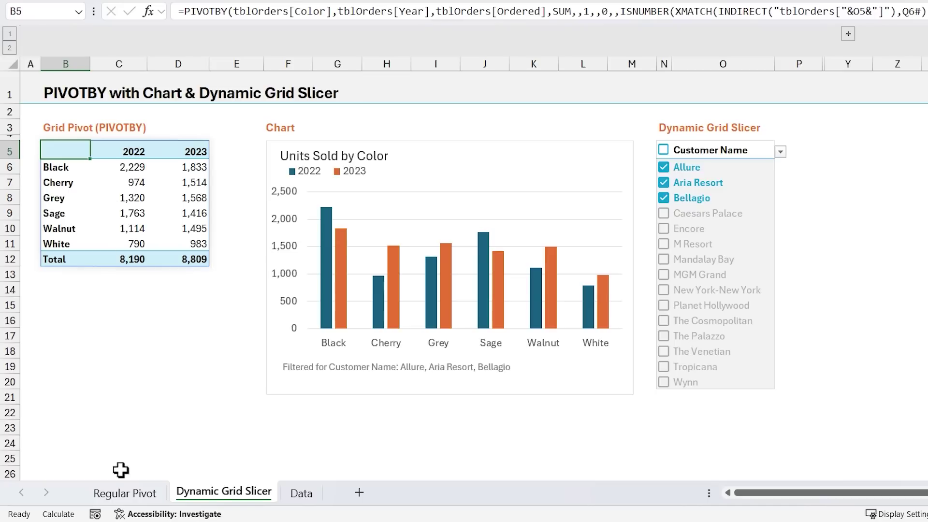
click(122, 502)
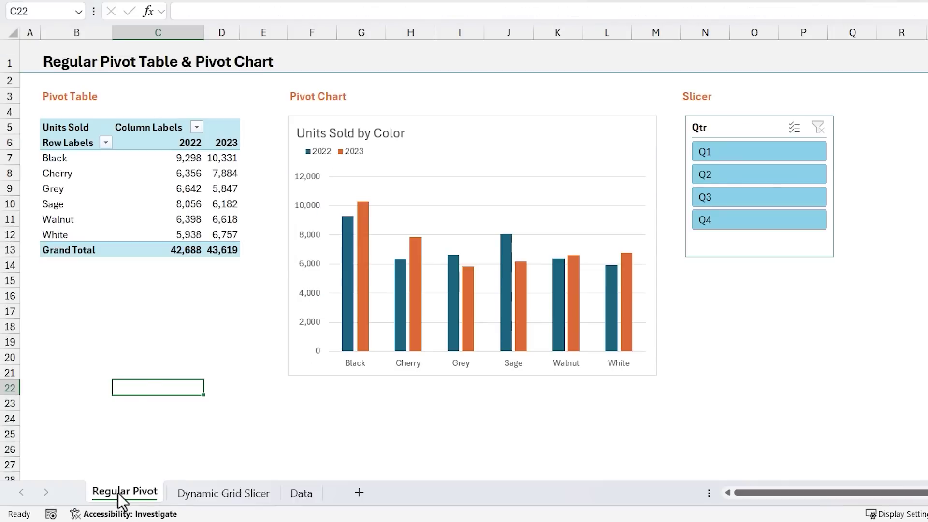
Look at the regular pivot's Refresh option, then return to the Dynamic Grid Slicer sheet.
right_click(156, 168)
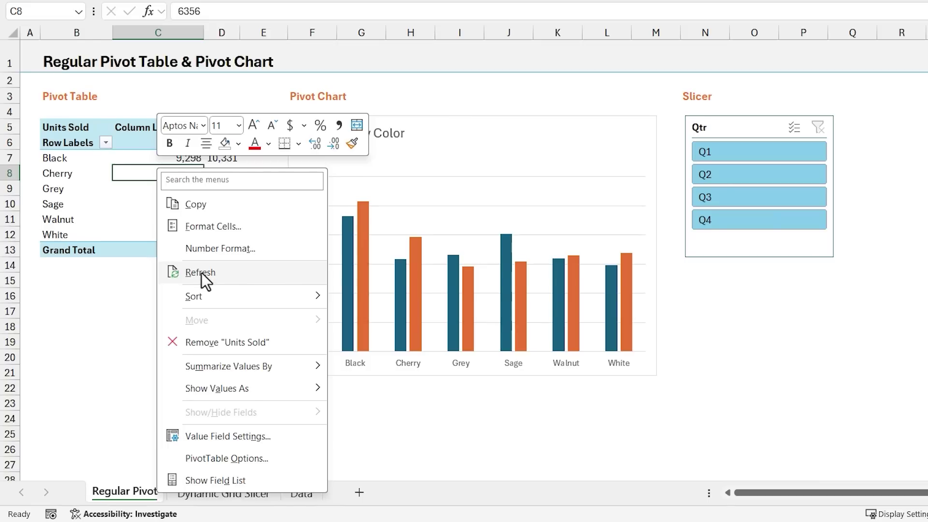
key(Escape)
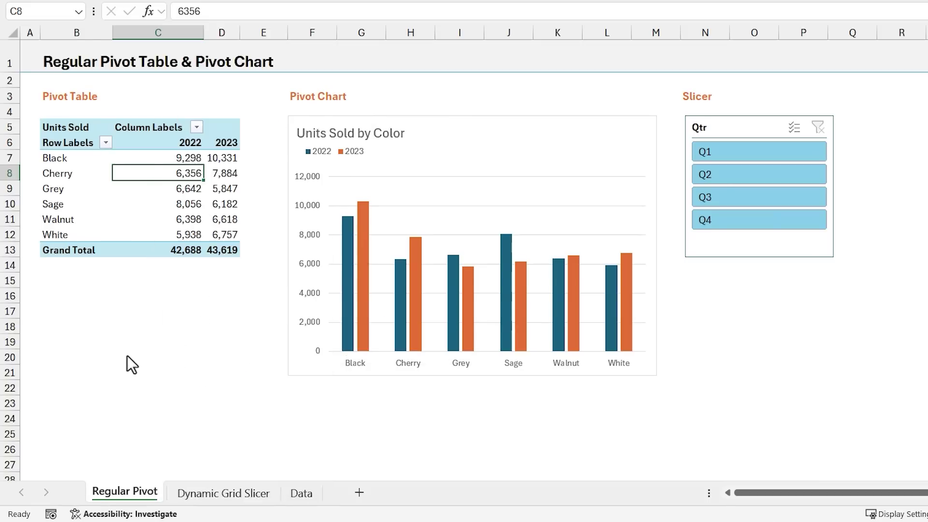
click(201, 493)
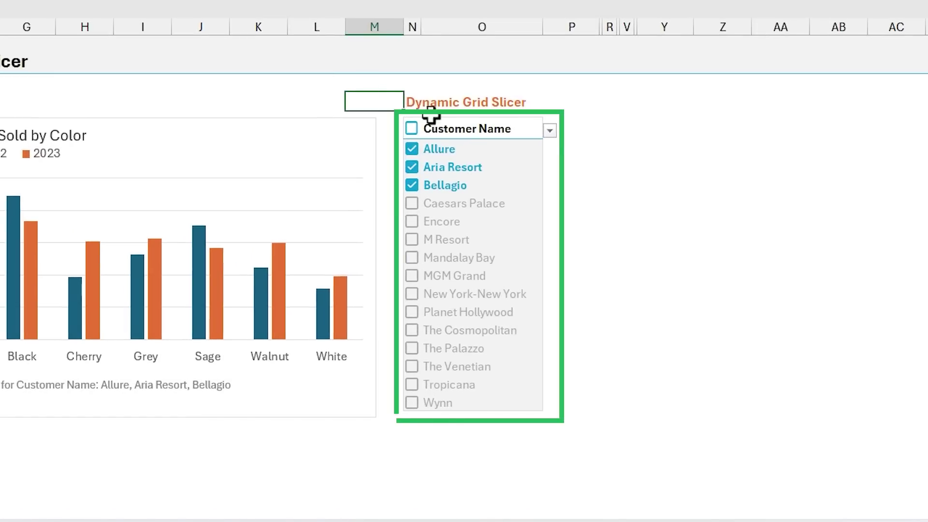
click(472, 145)
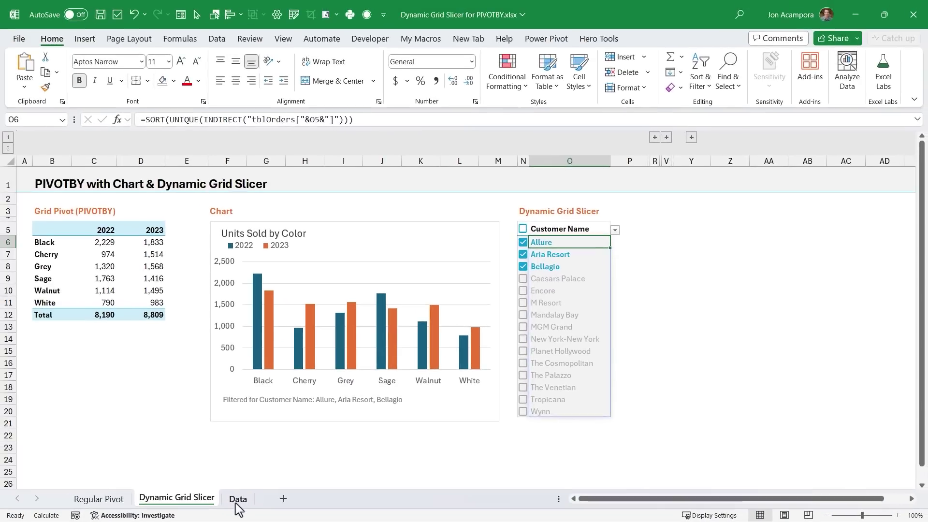
click(237, 499)
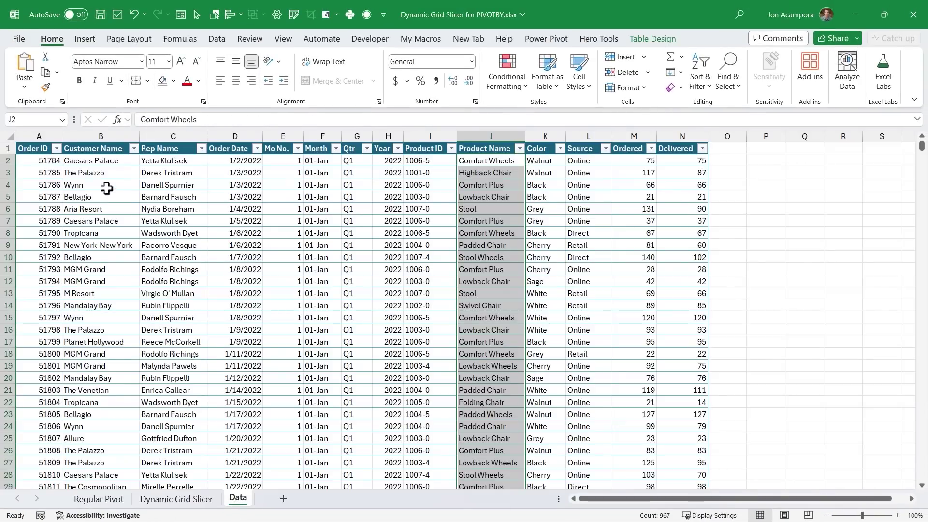
click(87, 139)
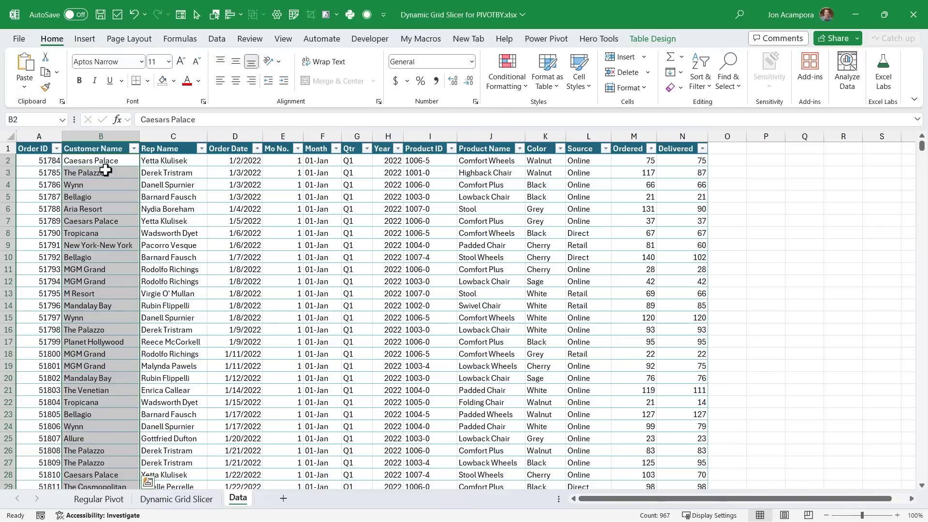
click(176, 499)
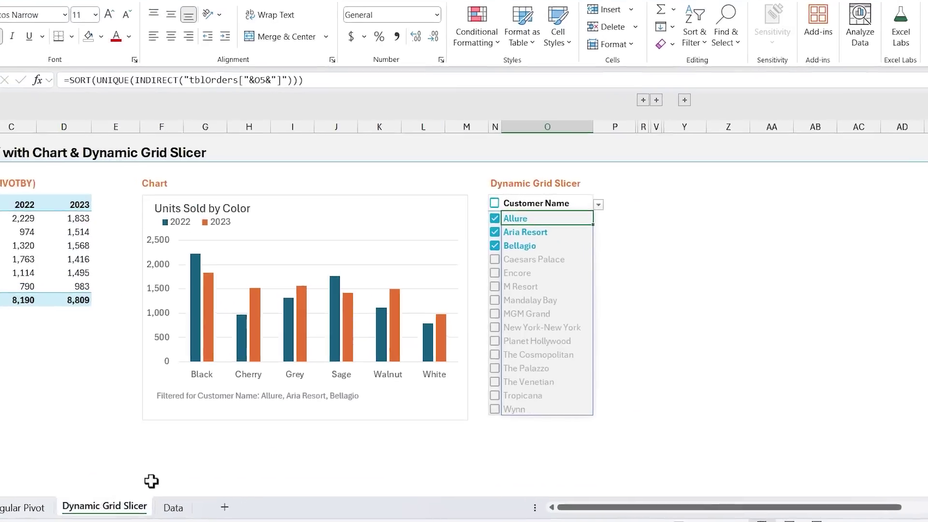
key(F2)
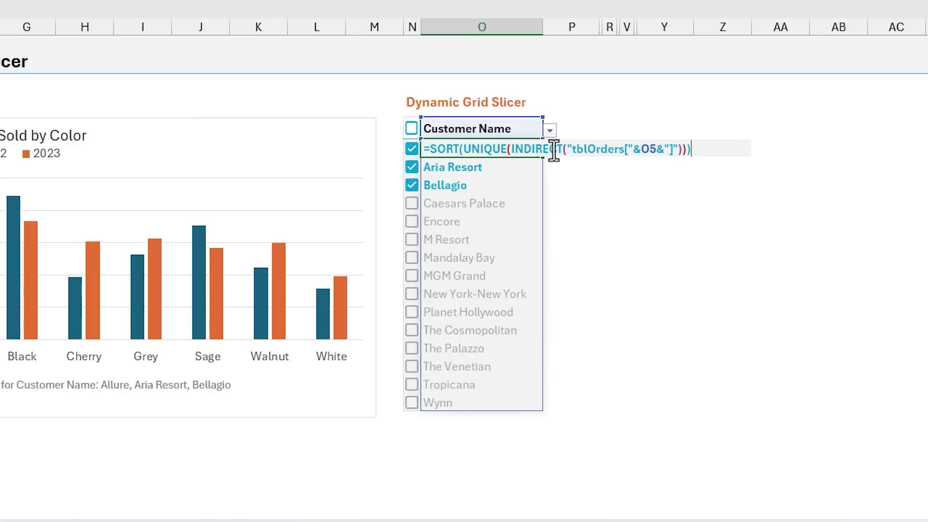
click(568, 150)
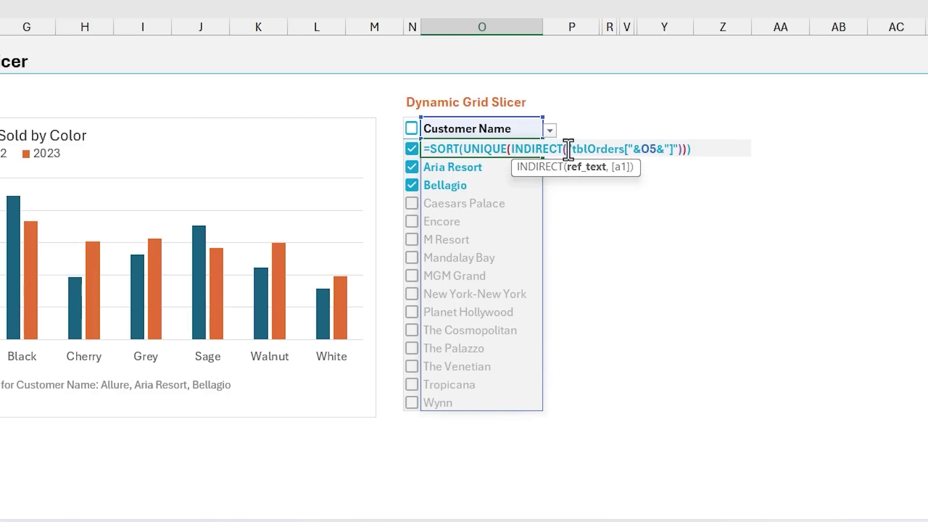
drag(574, 150, 627, 148)
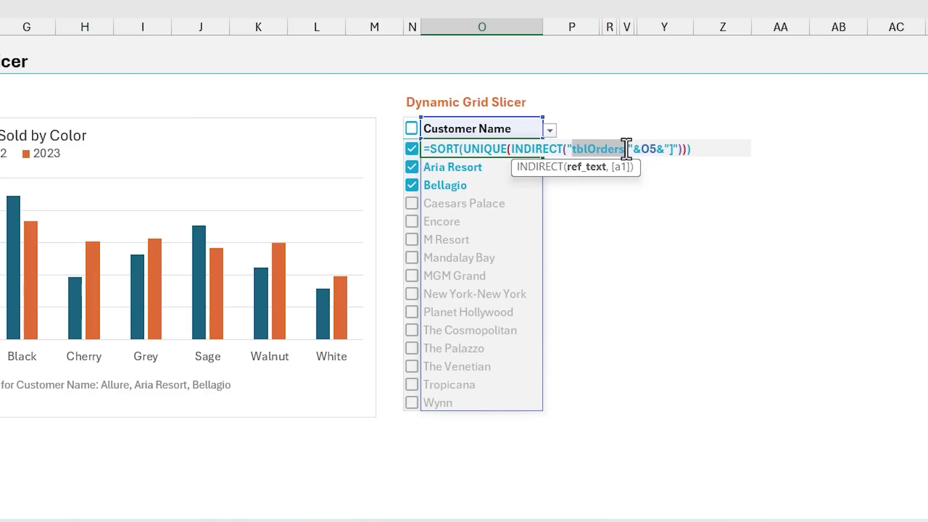
drag(641, 149, 654, 149)
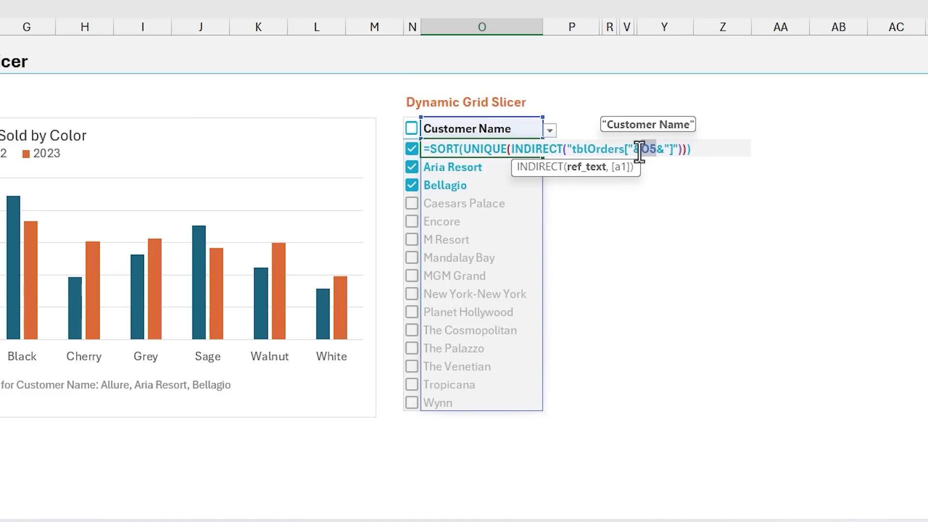
click(587, 169)
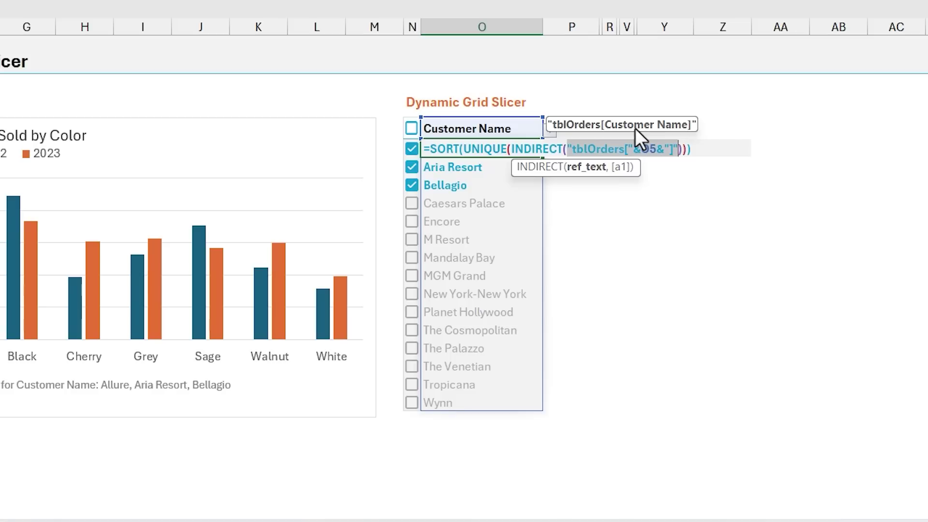
key(Escape)
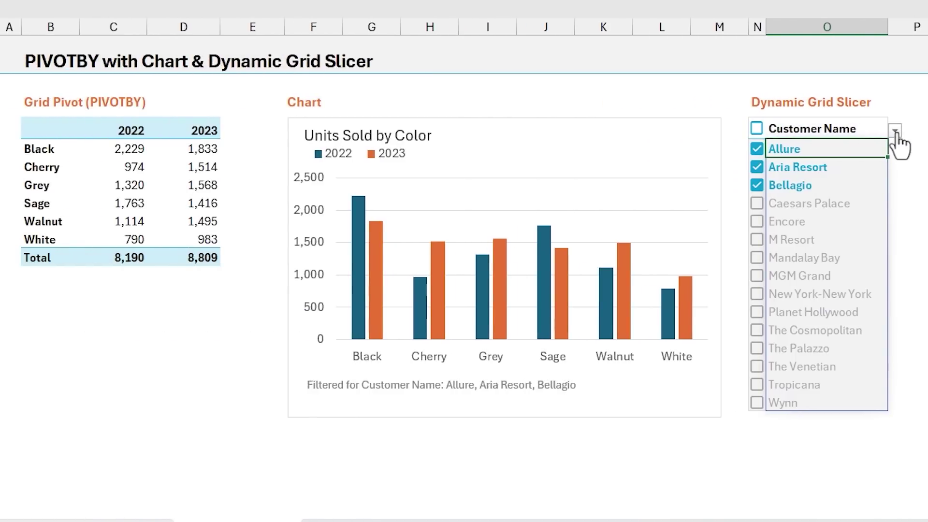
Change the O5 slicer field to Rep Name and view the formula behind the rep list.
click(895, 131)
click(791, 165)
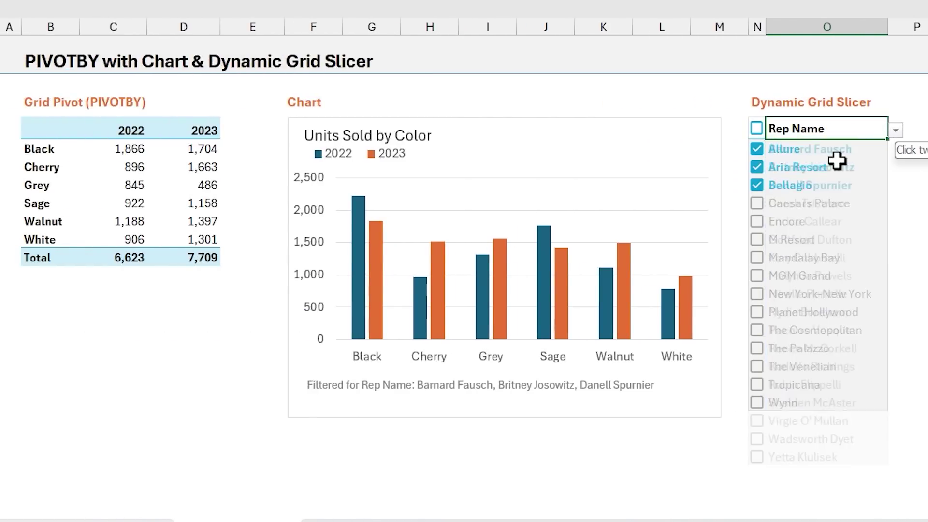
double_click(843, 153)
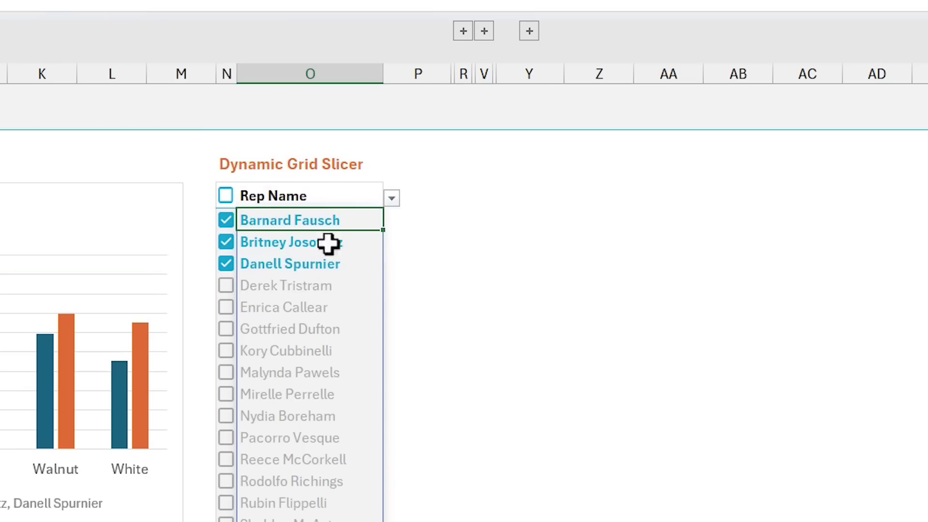
Unhide the Filters column and open Q6's FILTER formula to examine its CHOOSECOLS part.
click(462, 31)
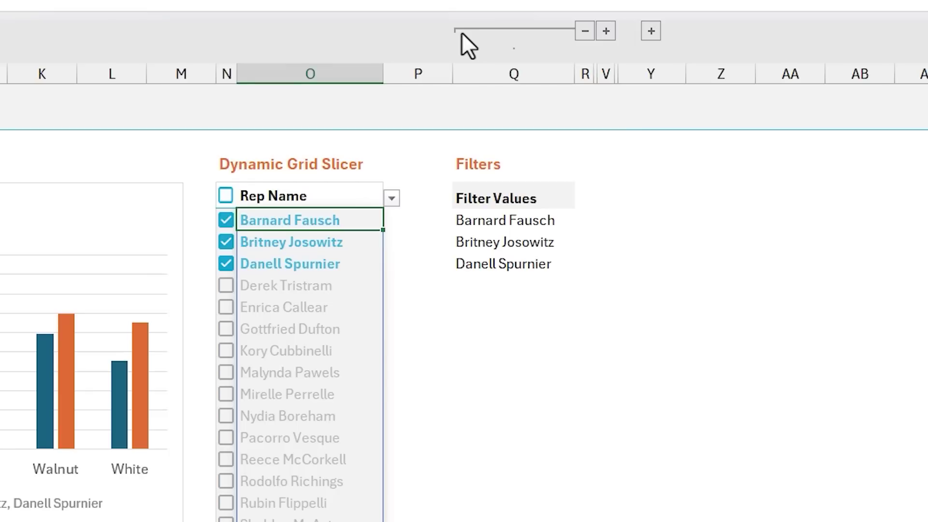
click(488, 218)
key(F2)
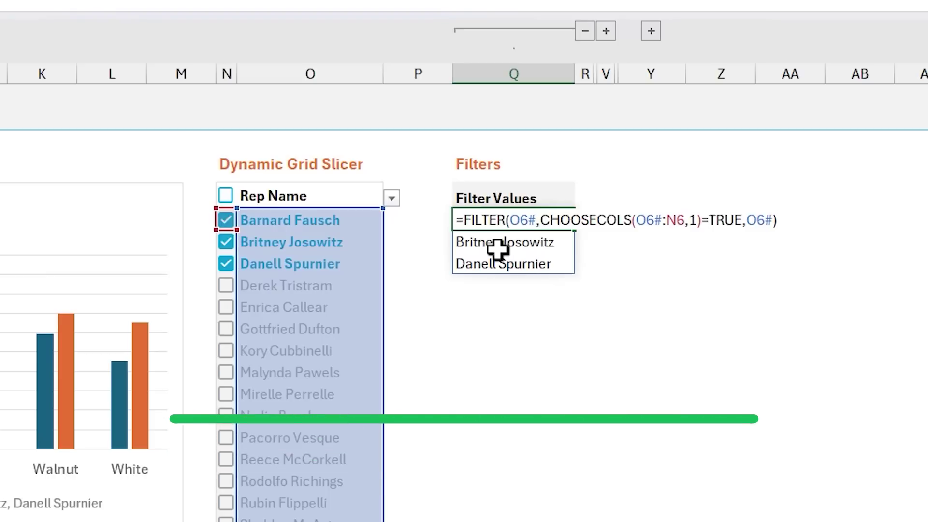
click(663, 220)
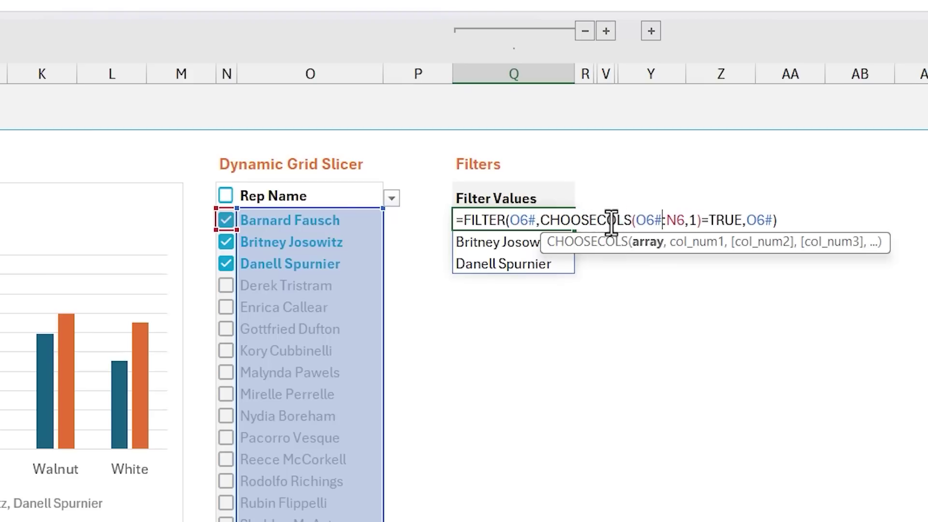
Preview the O6#:N6 range values in the CHOOSECOLS argument, then confirm the formula unchanged.
click(645, 241)
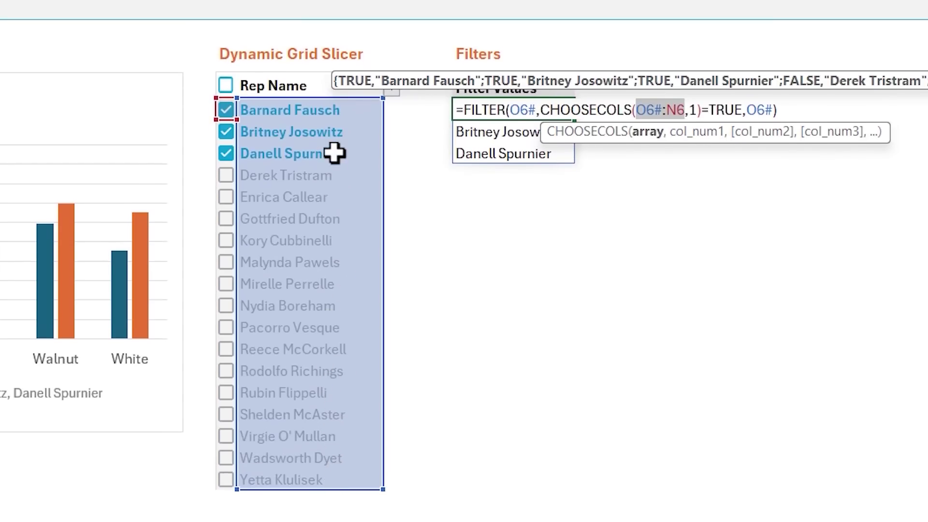
click(669, 110)
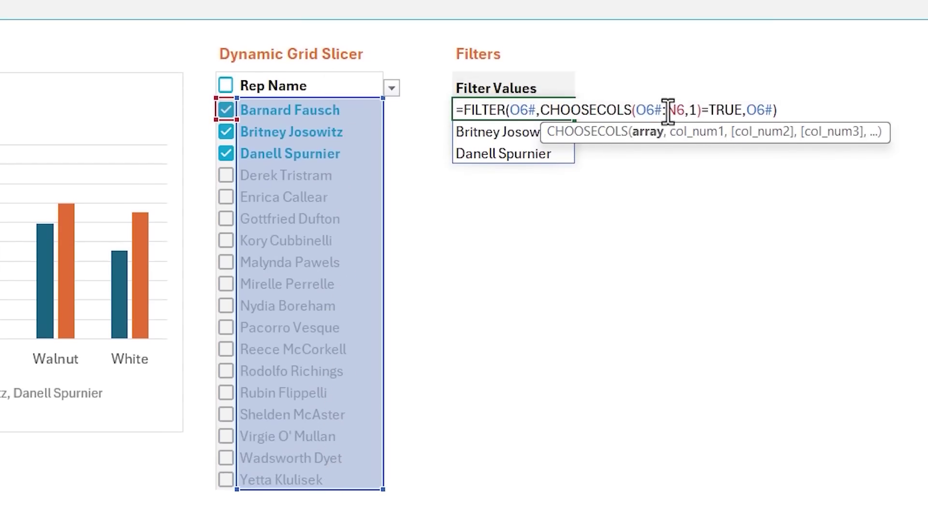
click(224, 106)
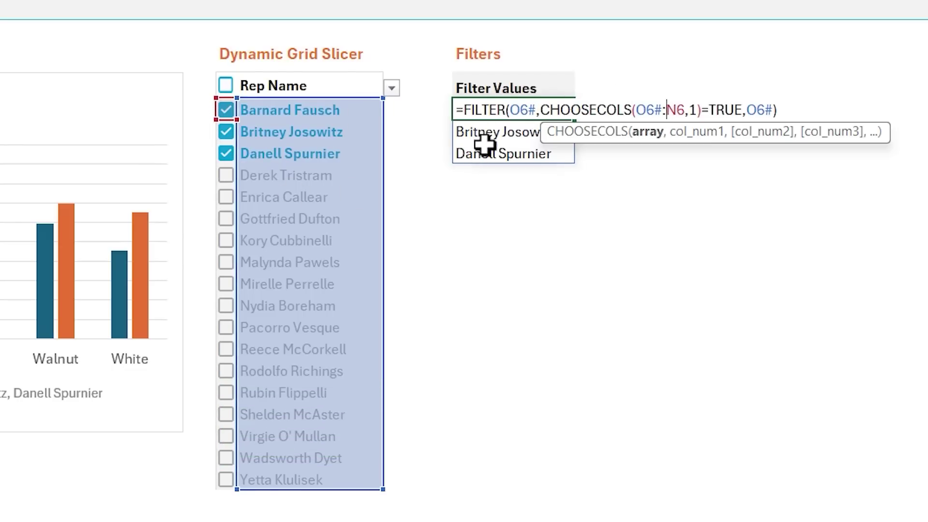
key(ctrl+Return)
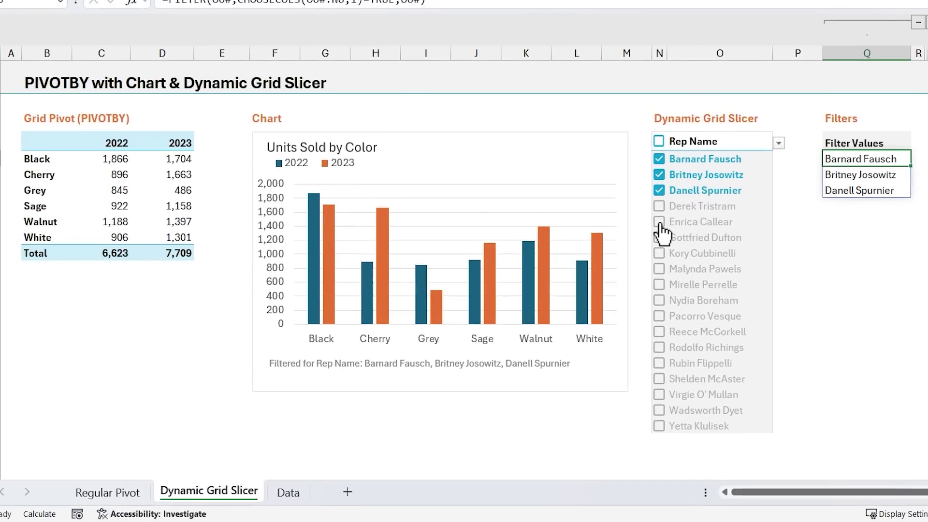
Add the fifth and eighth reps to the filter and review the Filter Values formula.
click(659, 221)
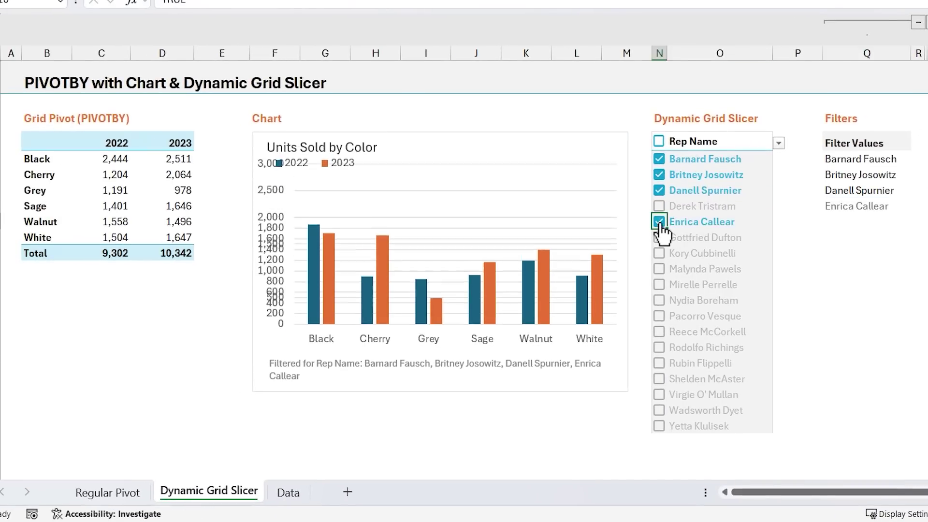
click(659, 269)
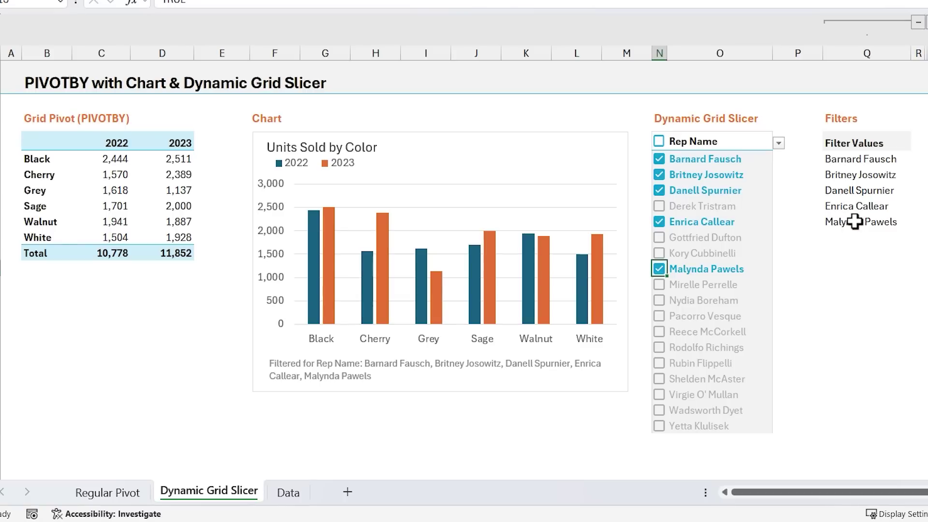
key(Right)
key(Right)
key(Right)
key(Up)
key(Up)
key(Up)
key(Up)
key(Up)
key(F2)
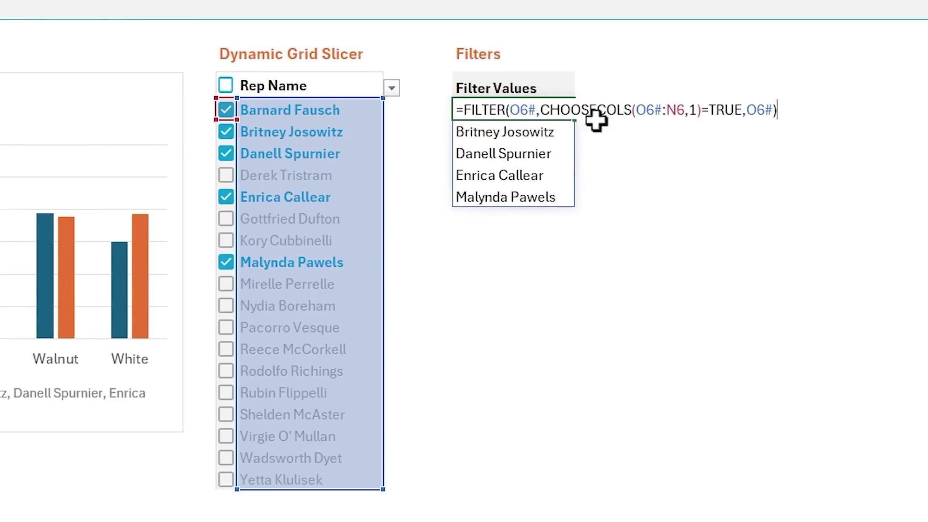
click(759, 110)
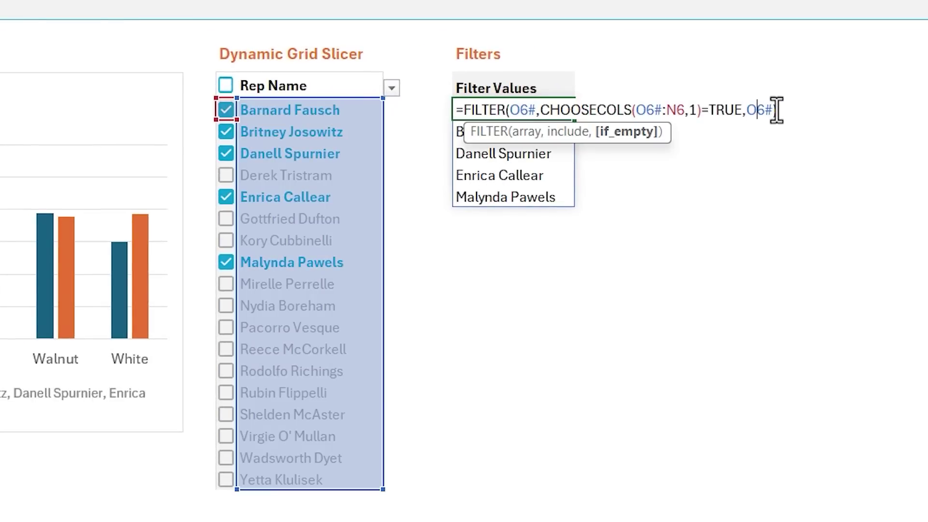
key(Return)
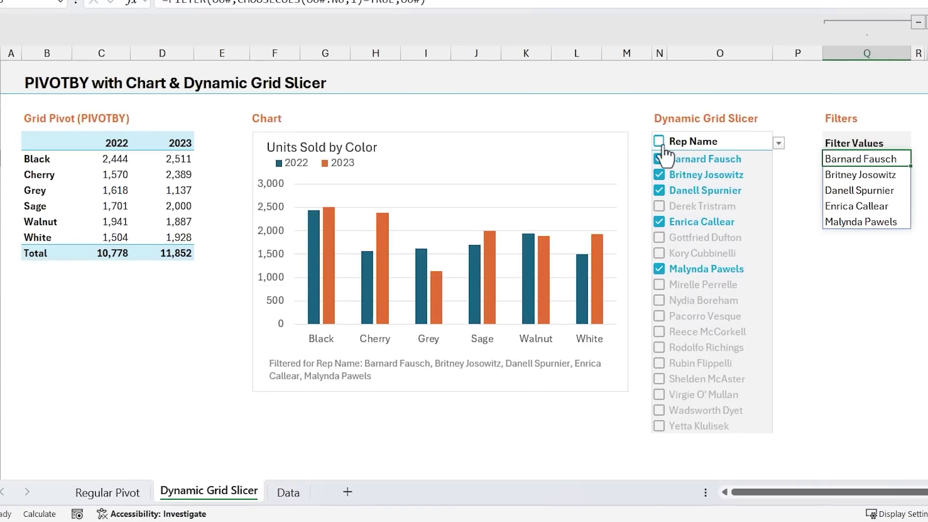
Clear all reps, then check only the first two, giving totals 3,862 and 3,993.
click(659, 142)
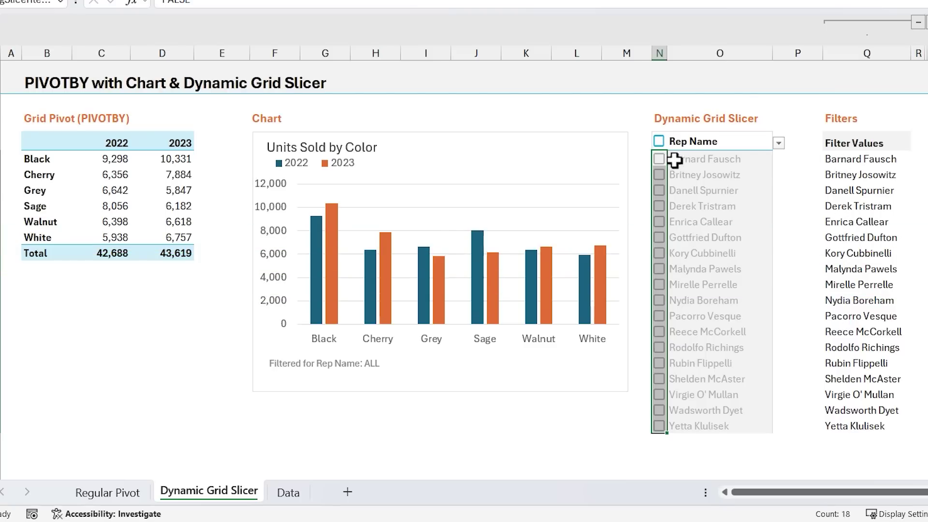
click(659, 160)
click(659, 175)
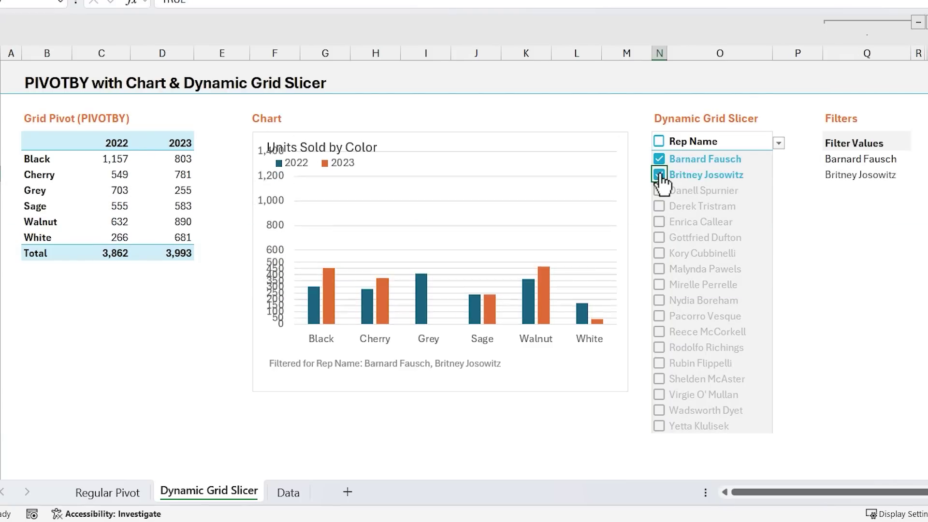
click(832, 159)
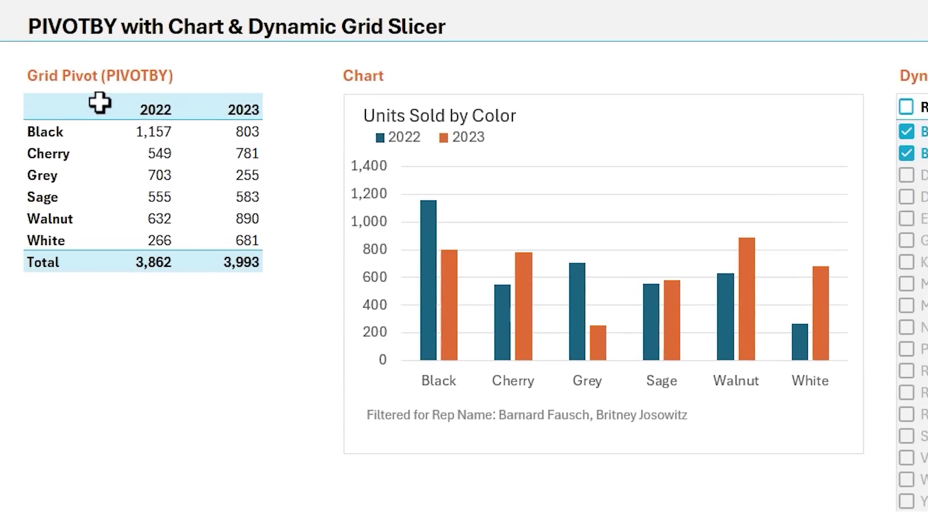
click(57, 103)
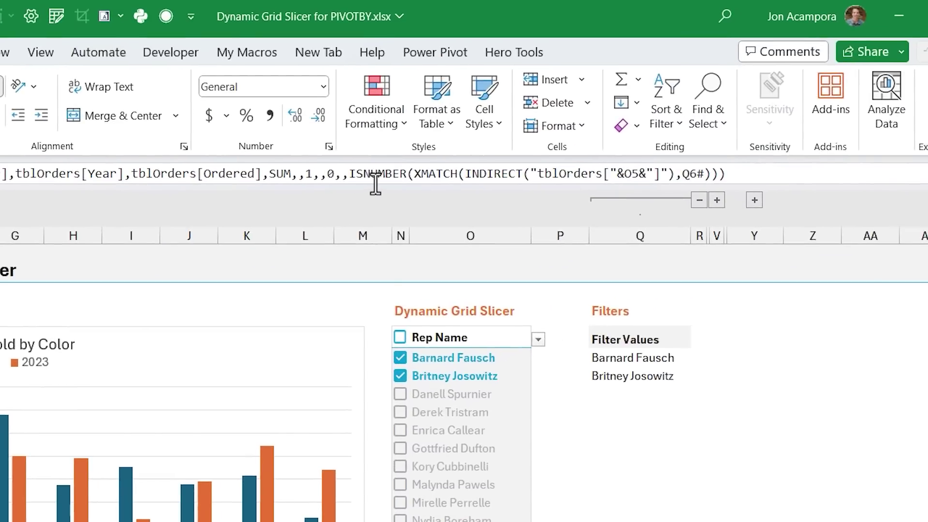
click(352, 173)
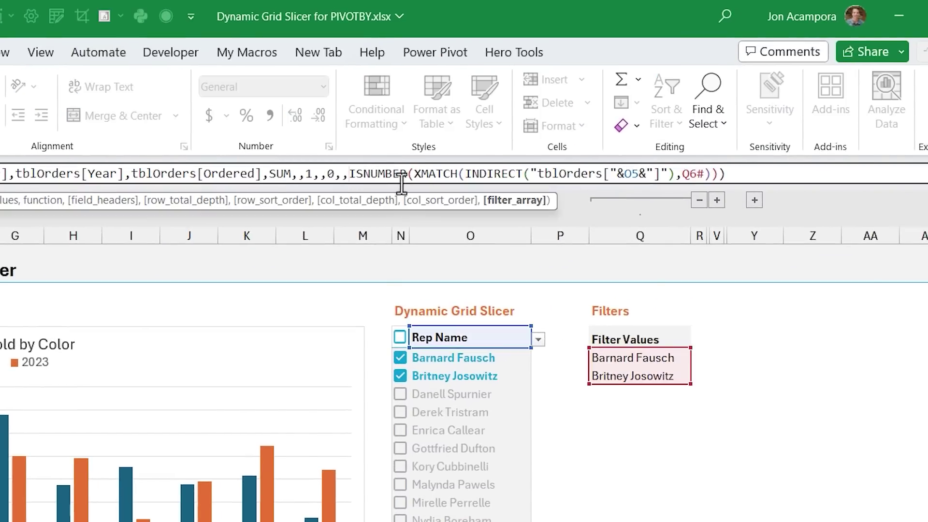
click(502, 201)
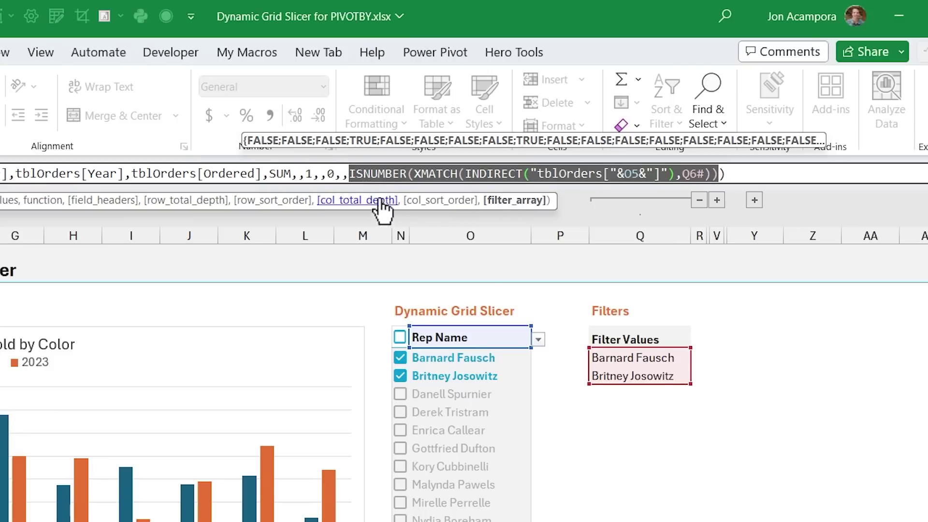
click(468, 174)
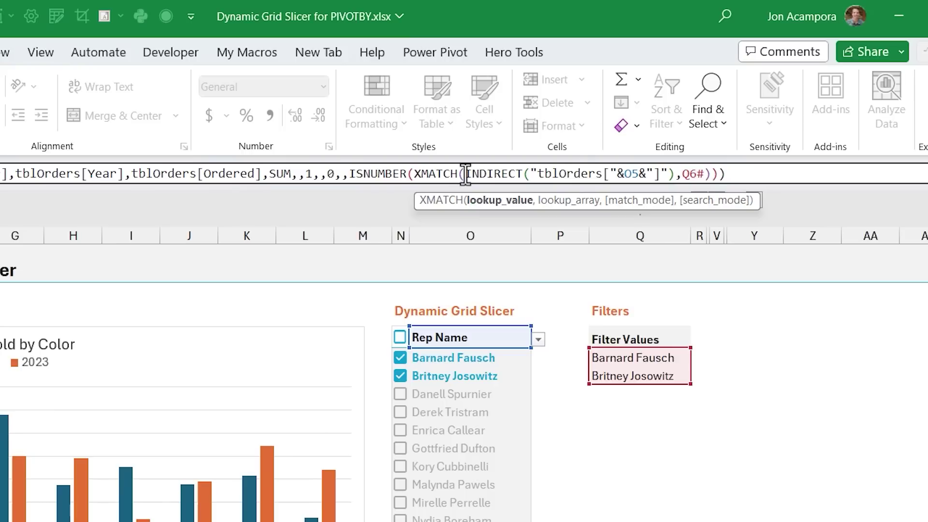
click(480, 199)
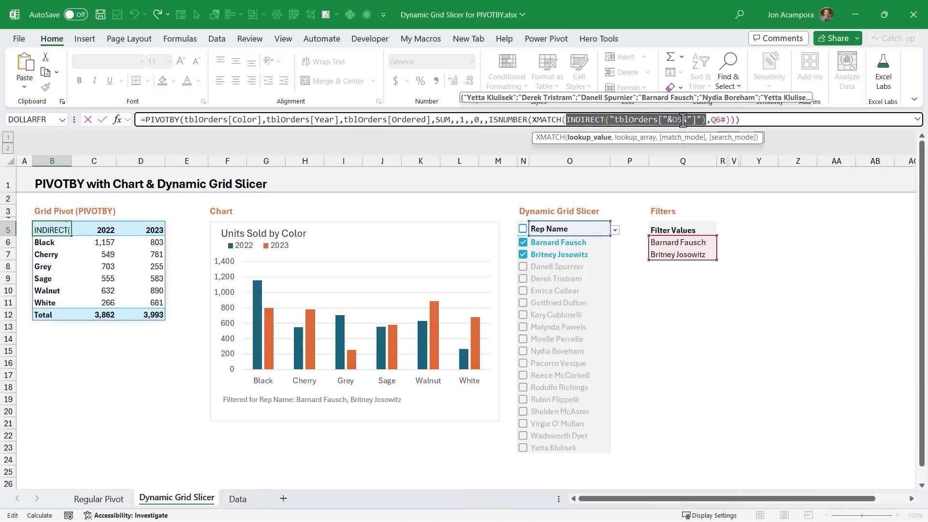
key(Escape)
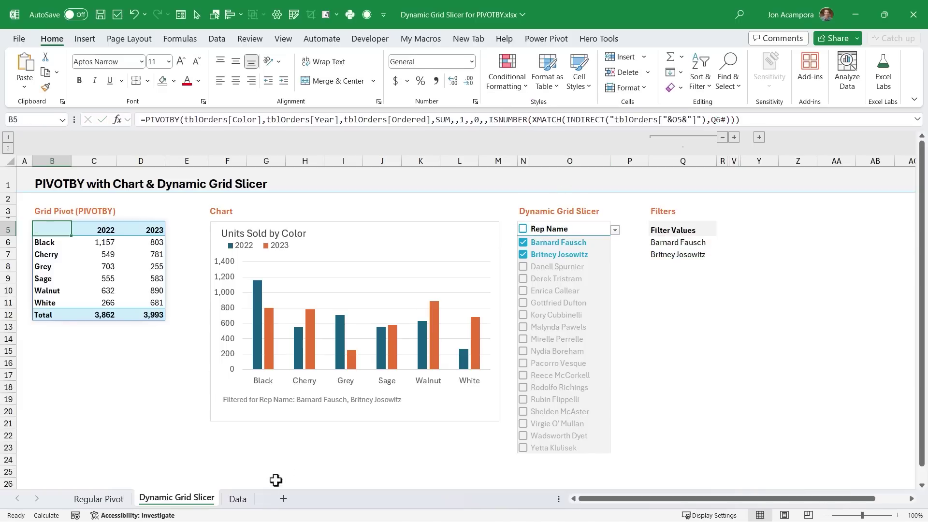
click(239, 499)
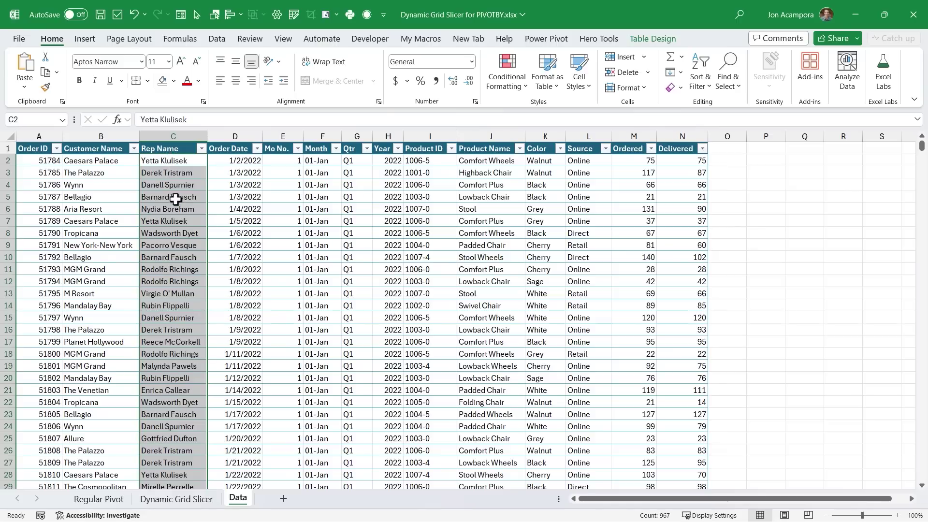
click(177, 499)
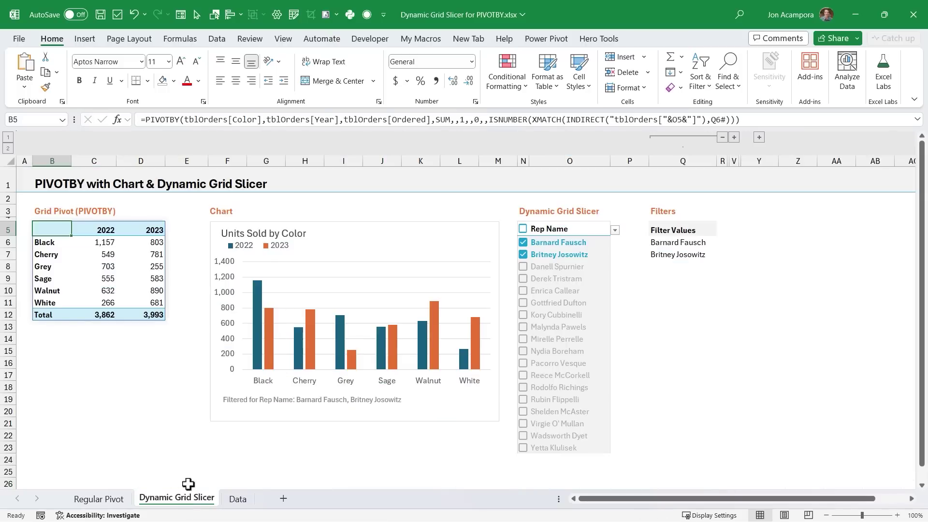
click(568, 120)
click(623, 140)
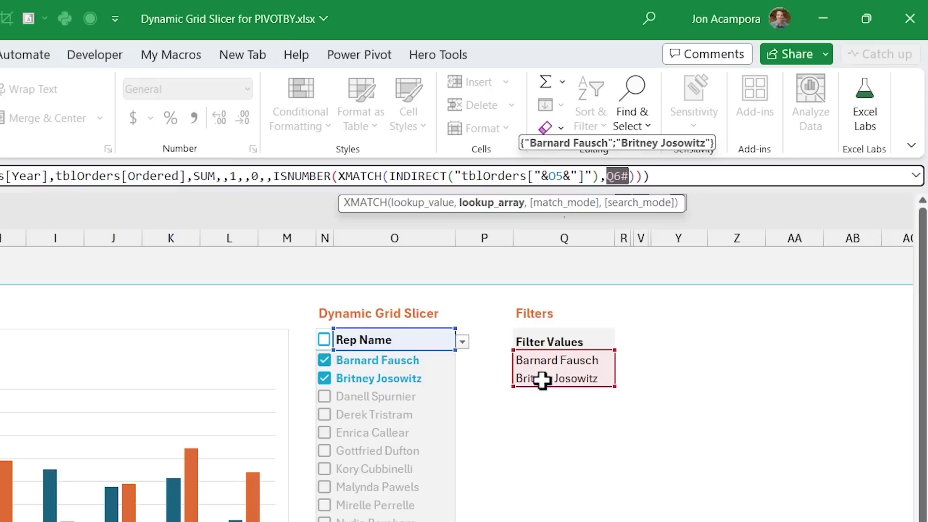
click(340, 176)
Preview the PIVOTBY filter_array argument, highlighting its ISNUMBER/XMATCH part.
click(346, 203)
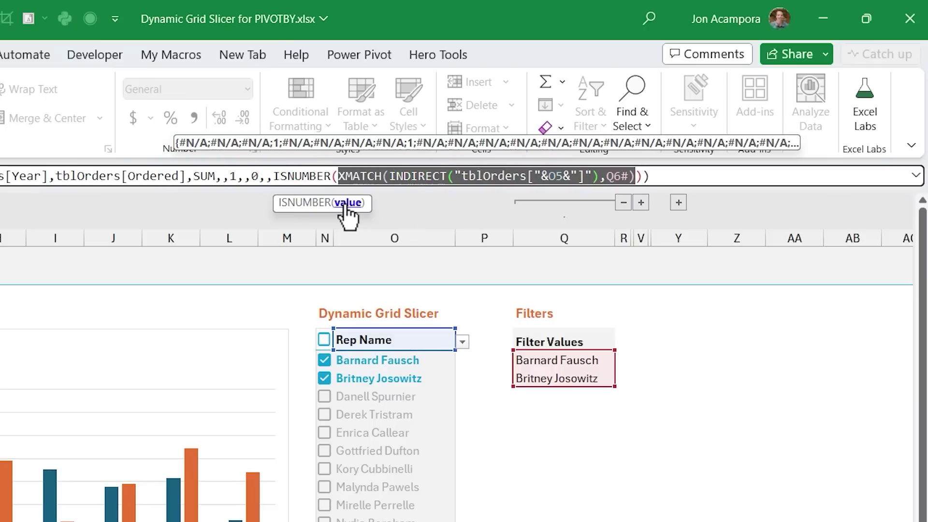
click(274, 177)
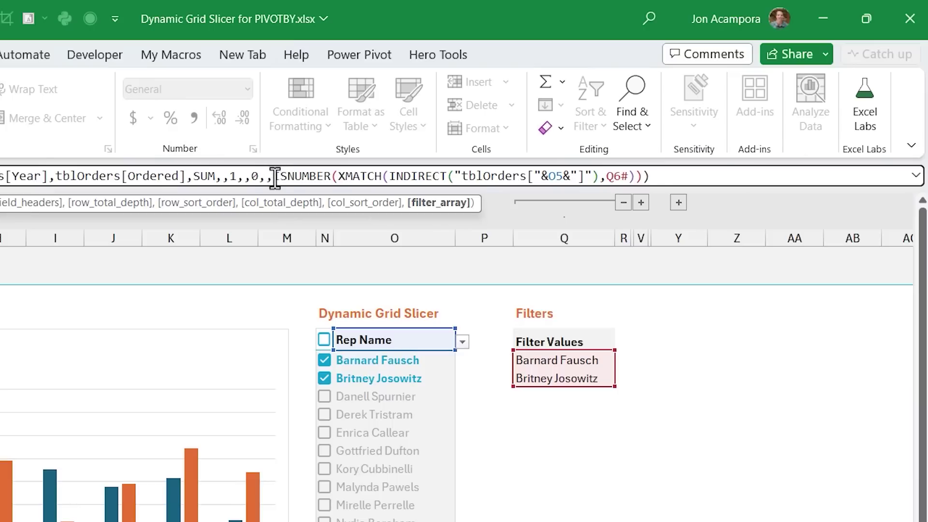
click(421, 203)
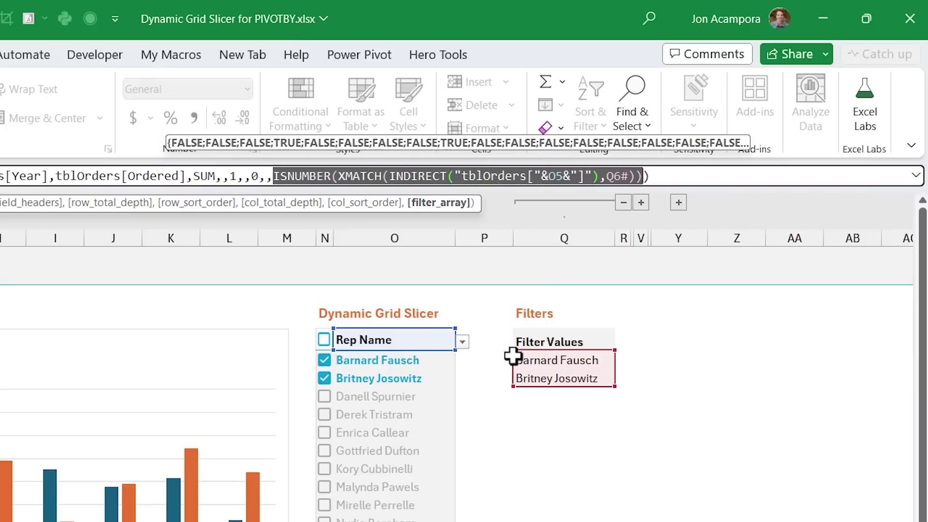
click(214, 176)
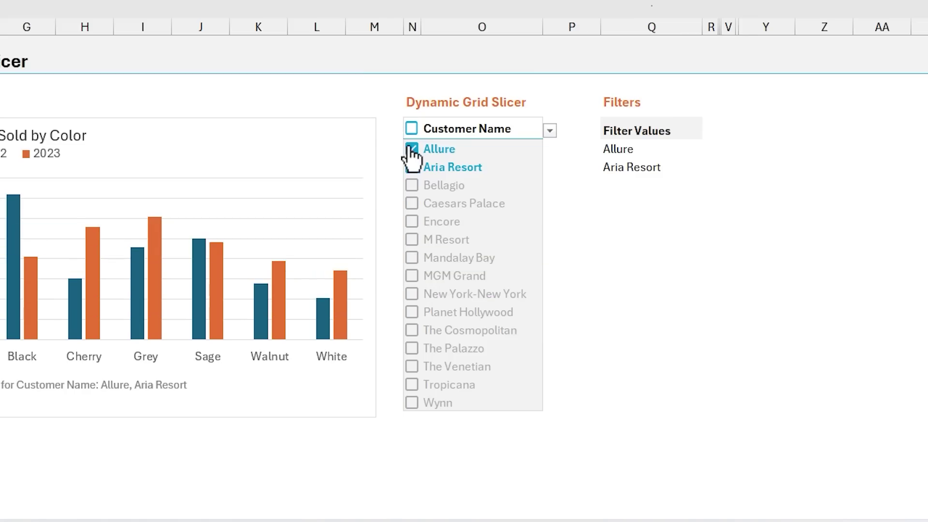
Point out the checkbox cells, then switch the slicer field in O5 to Qtr.
drag(411, 146, 412, 258)
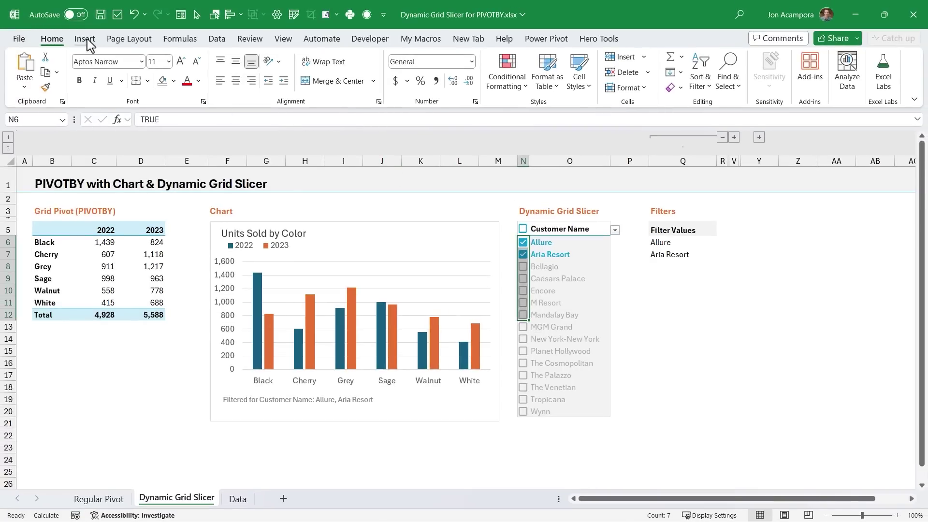
click(86, 39)
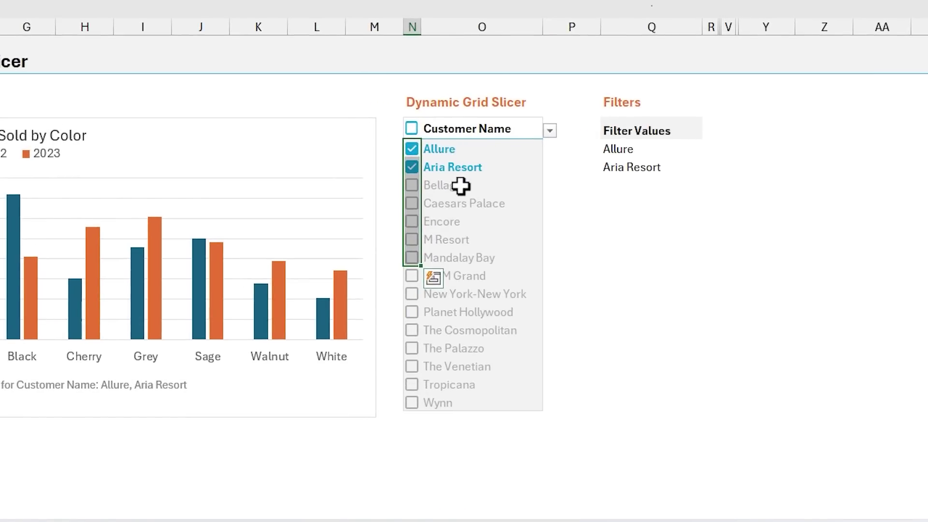
click(550, 132)
click(550, 133)
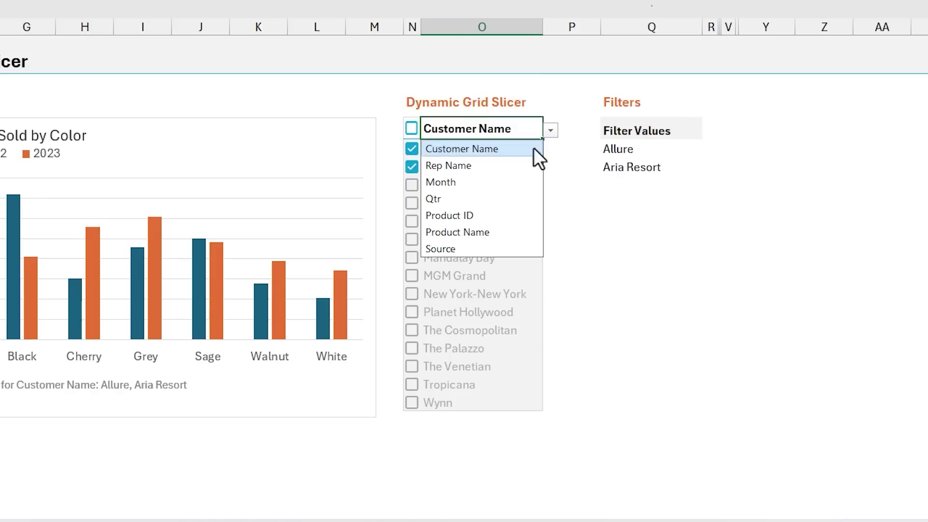
click(460, 198)
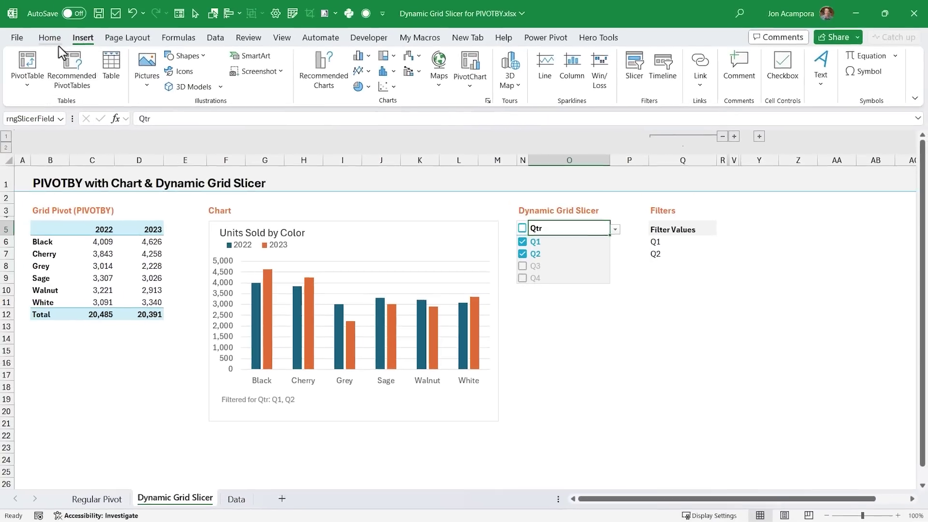
click(52, 39)
click(507, 72)
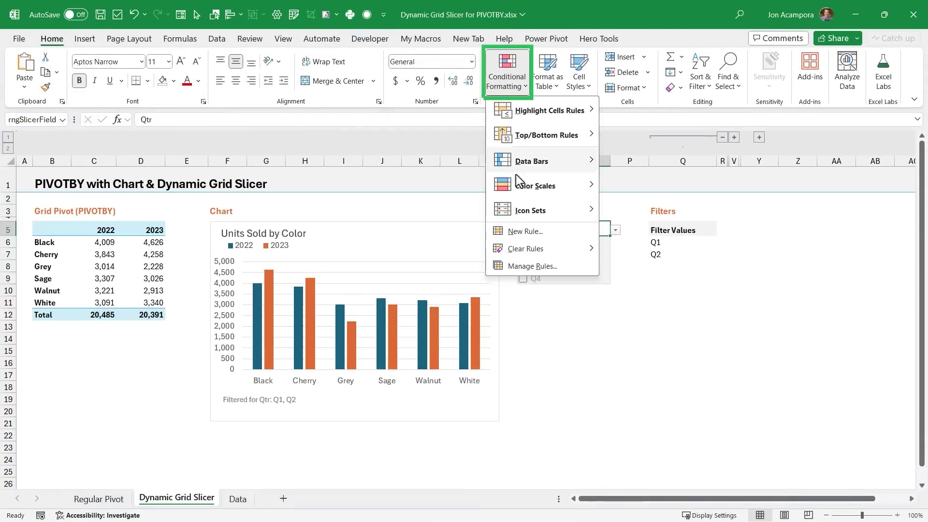
click(518, 264)
click(456, 246)
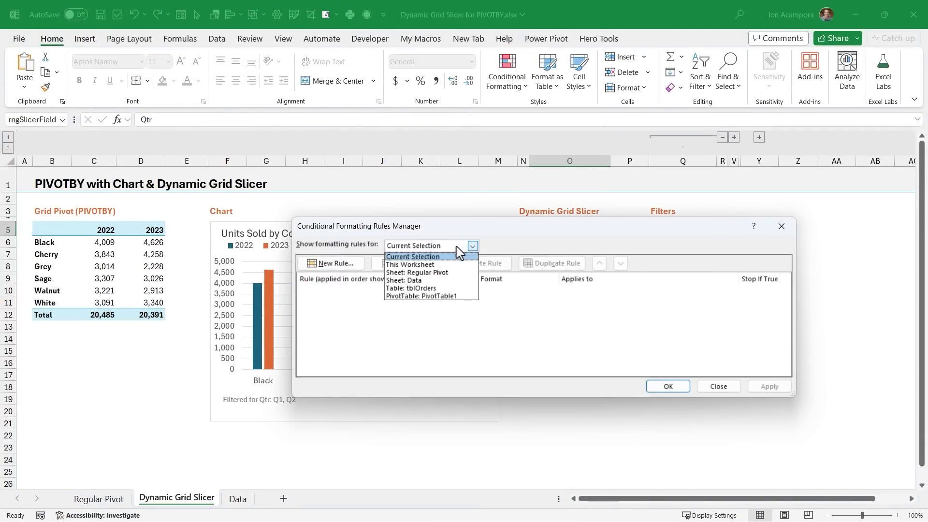
click(418, 264)
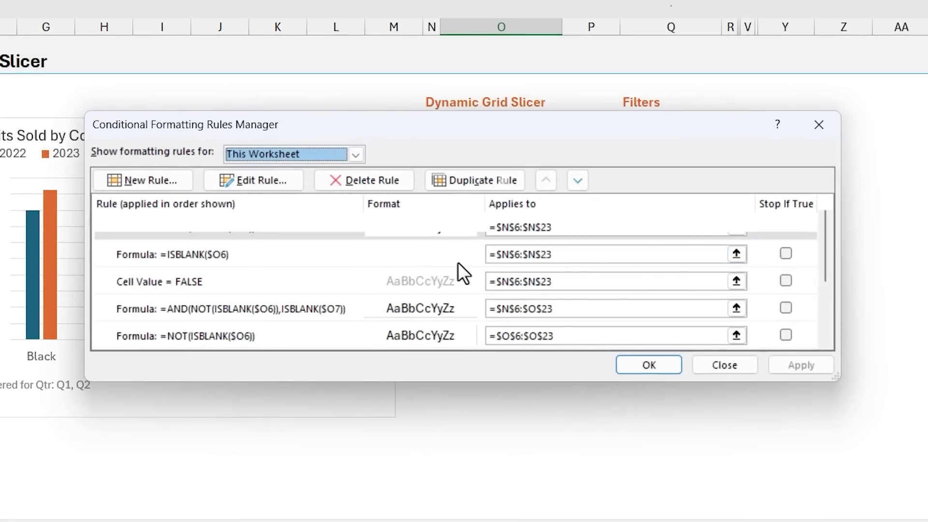
click(409, 257)
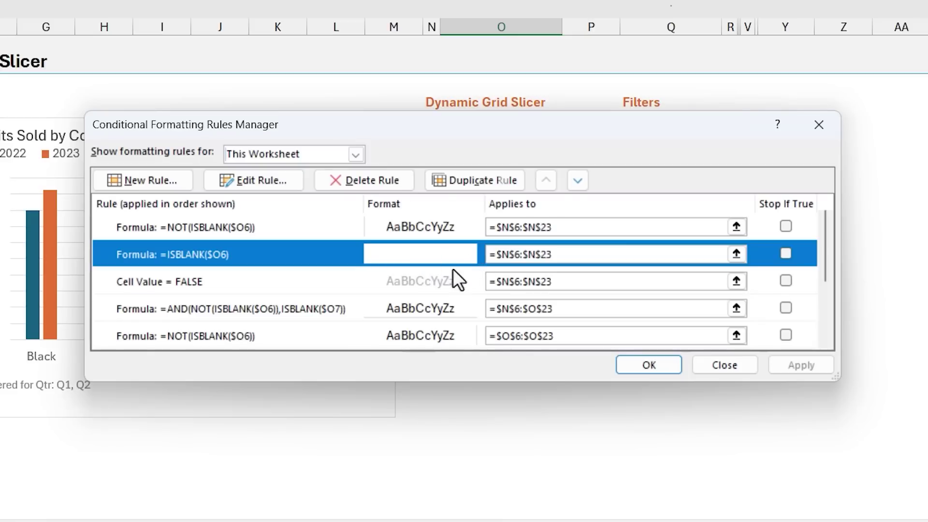
click(702, 365)
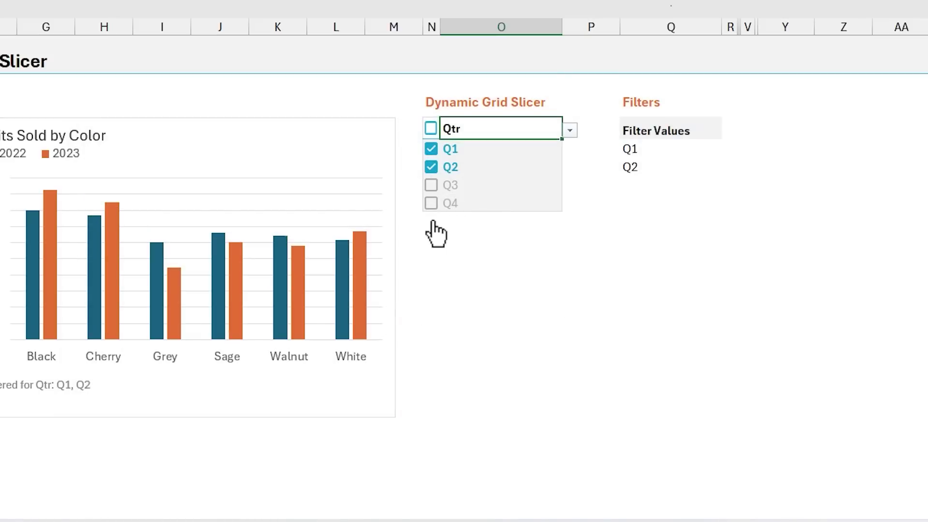
drag(433, 223, 430, 344)
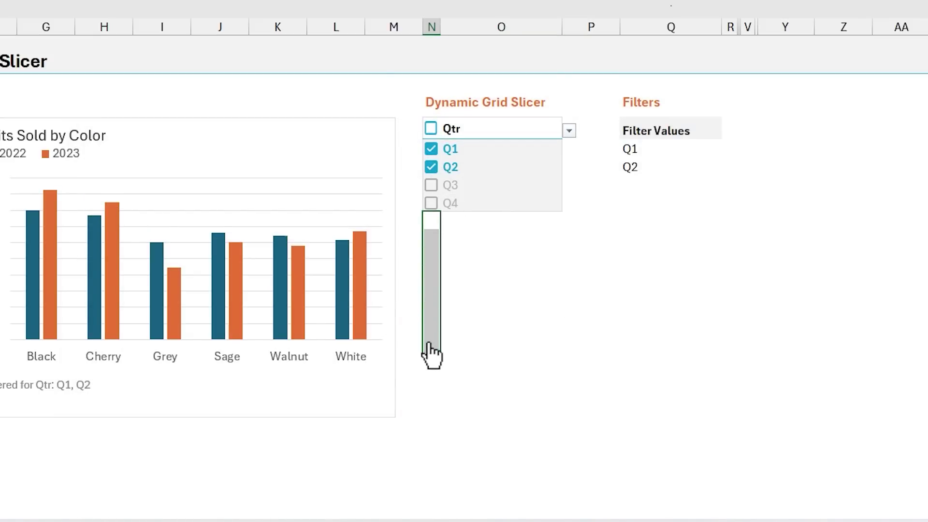
drag(432, 355, 431, 346)
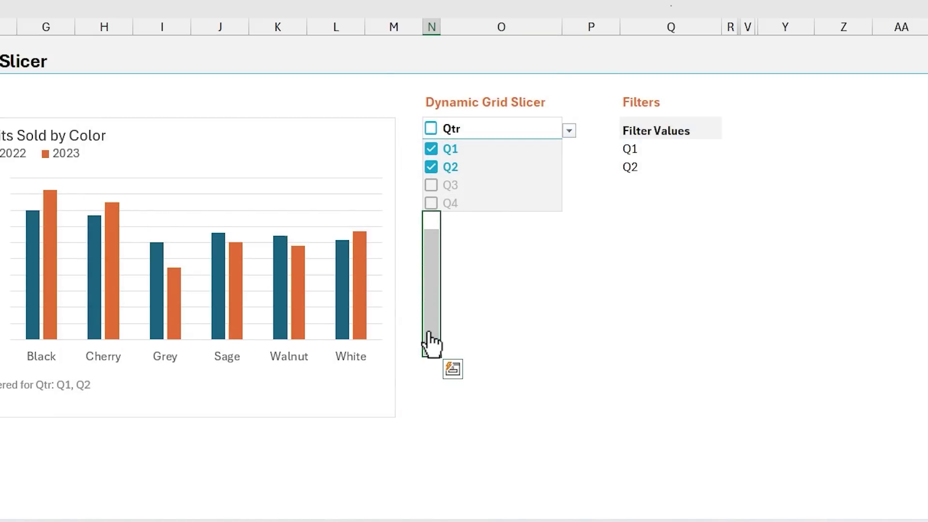
click(432, 222)
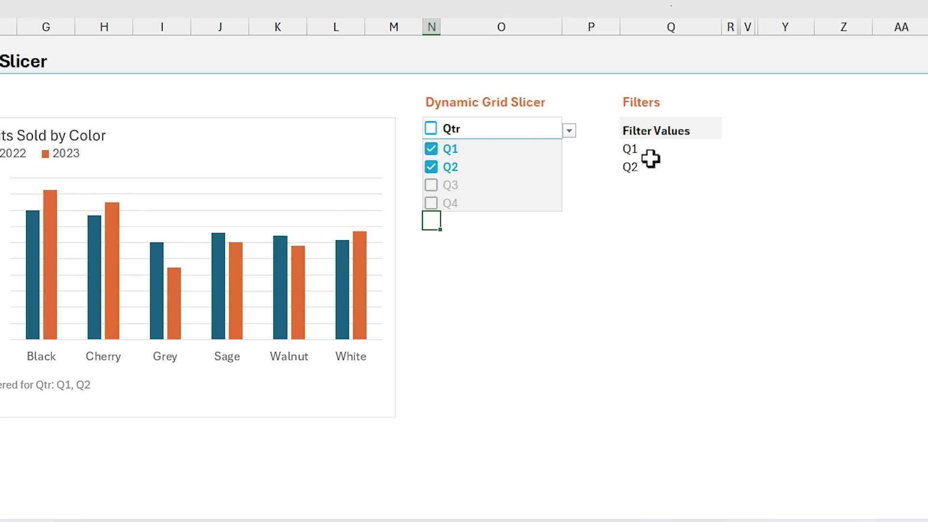
click(486, 149)
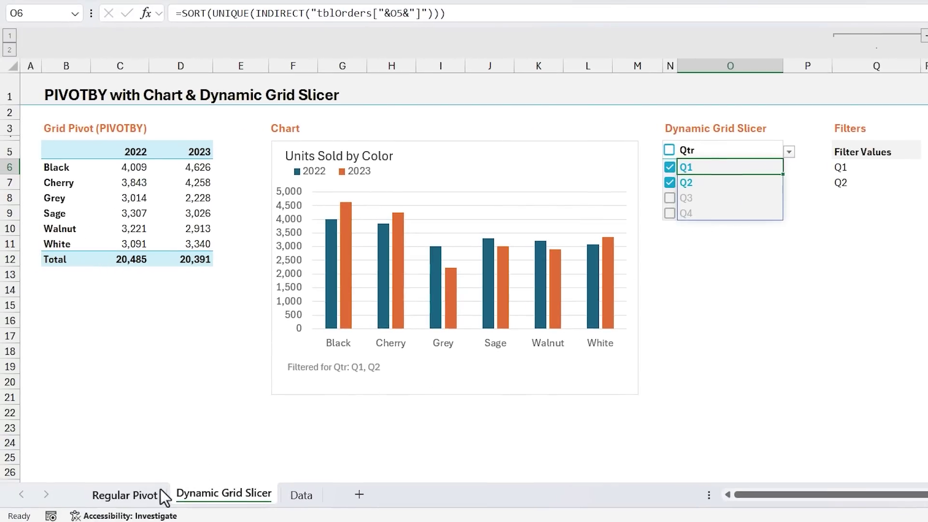
click(149, 494)
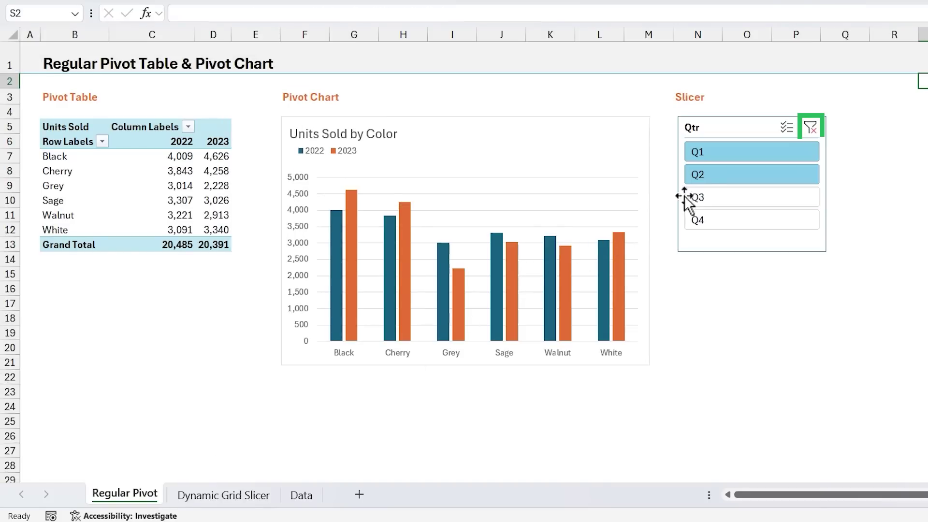
Clear the Regular Pivot quarter filter to show all quarters, then return to Dynamic Grid Slicer.
click(810, 127)
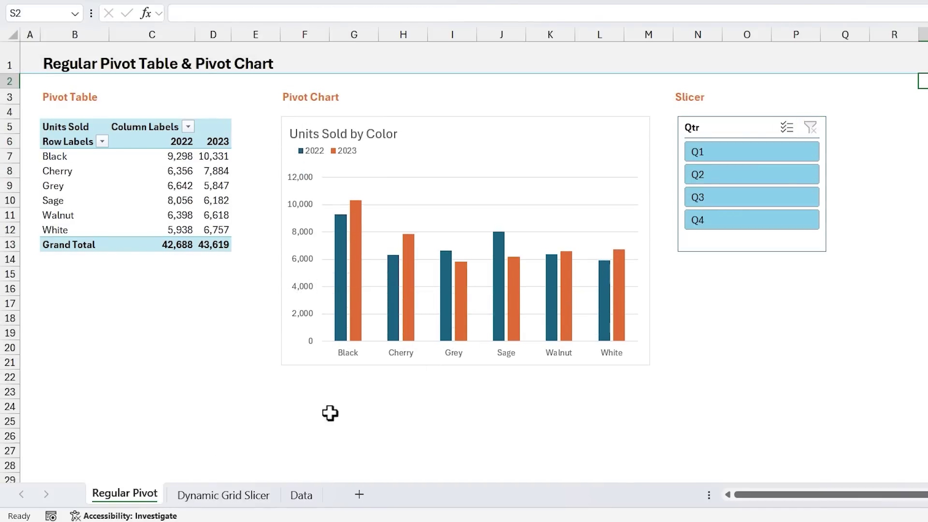
click(249, 493)
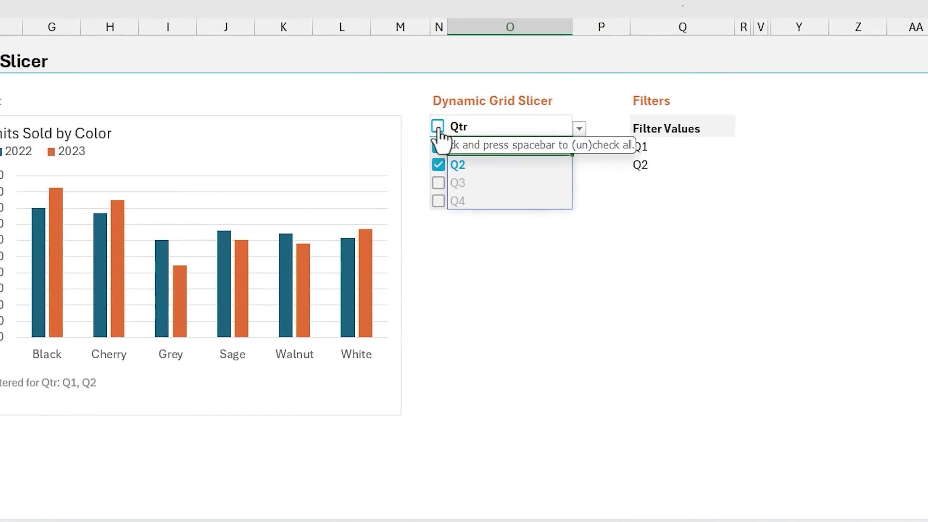
Toggle all quarter checkboxes off and on, and inspect the Qtr slicer header's link.
click(440, 137)
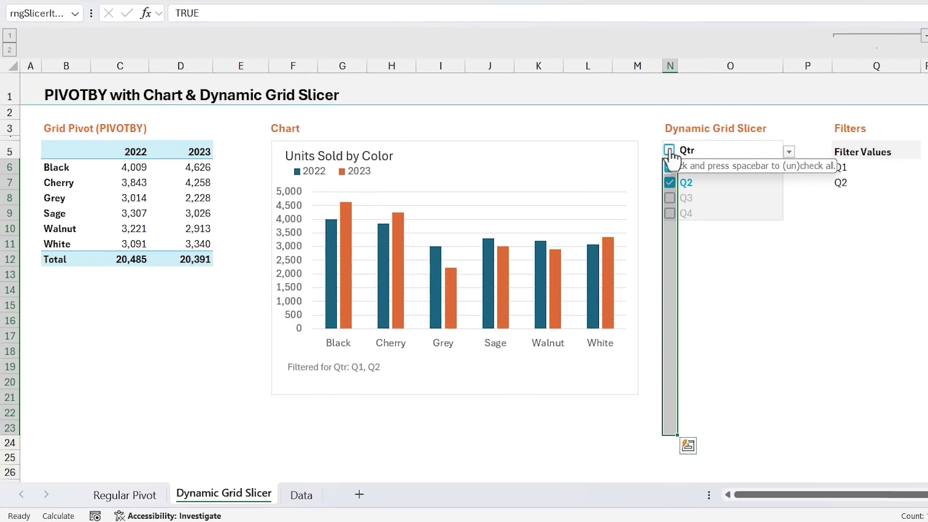
key(space)
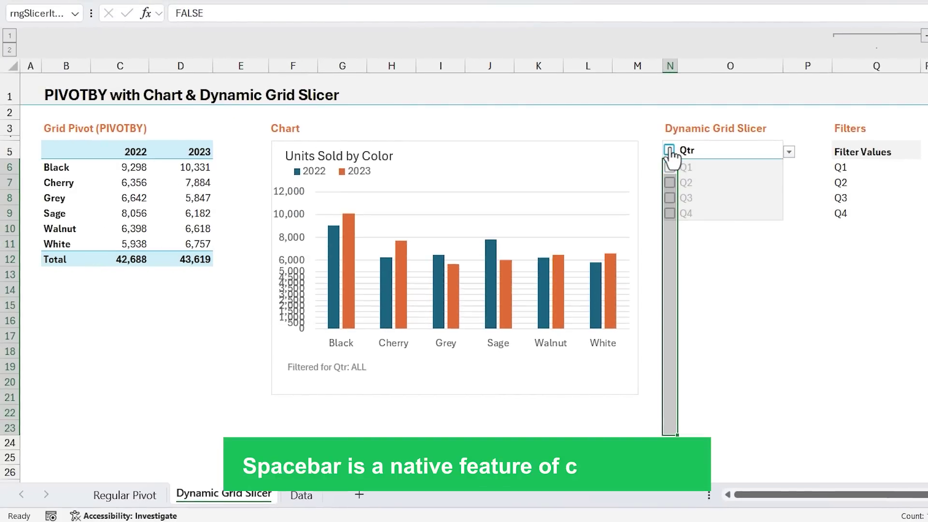
key(space)
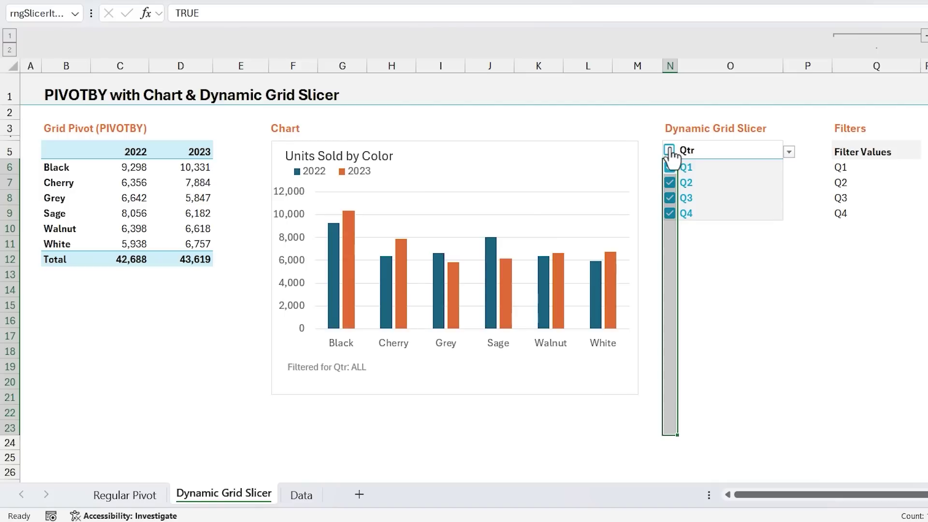
right_click(669, 156)
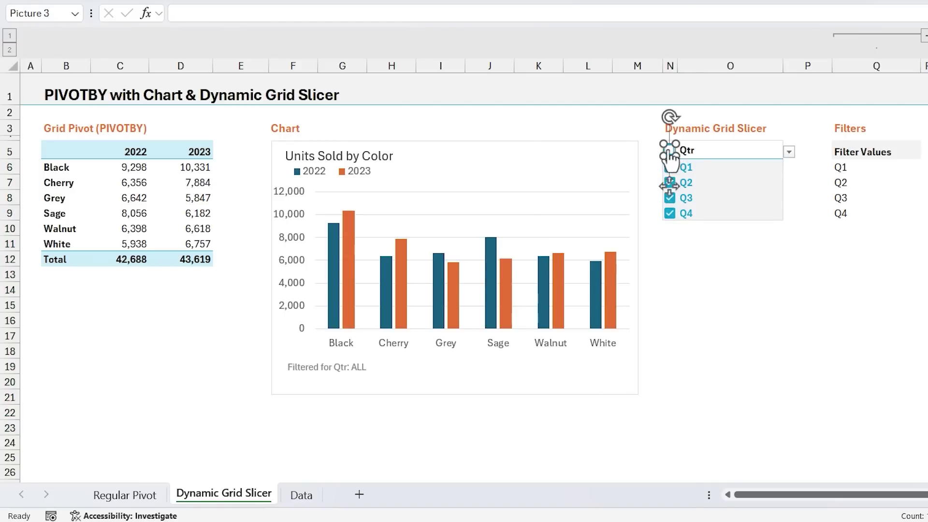
click(689, 350)
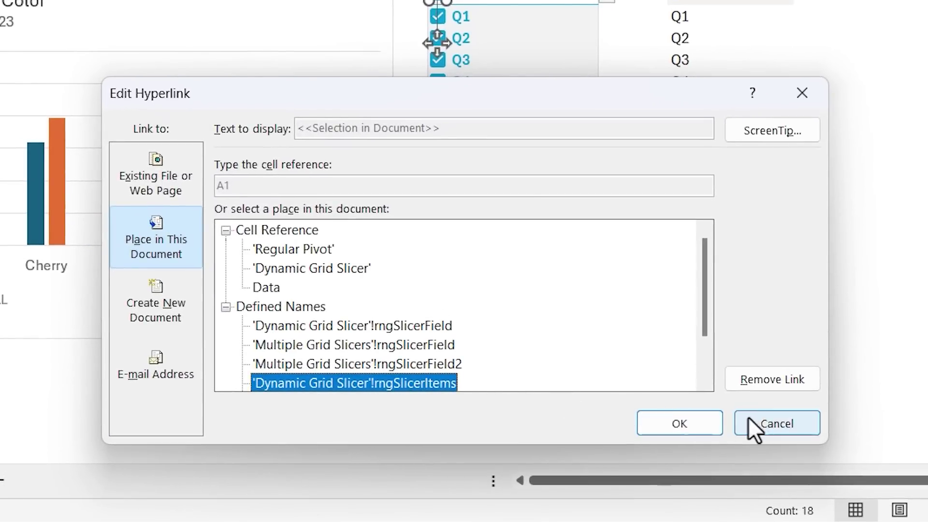
click(767, 425)
click(700, 236)
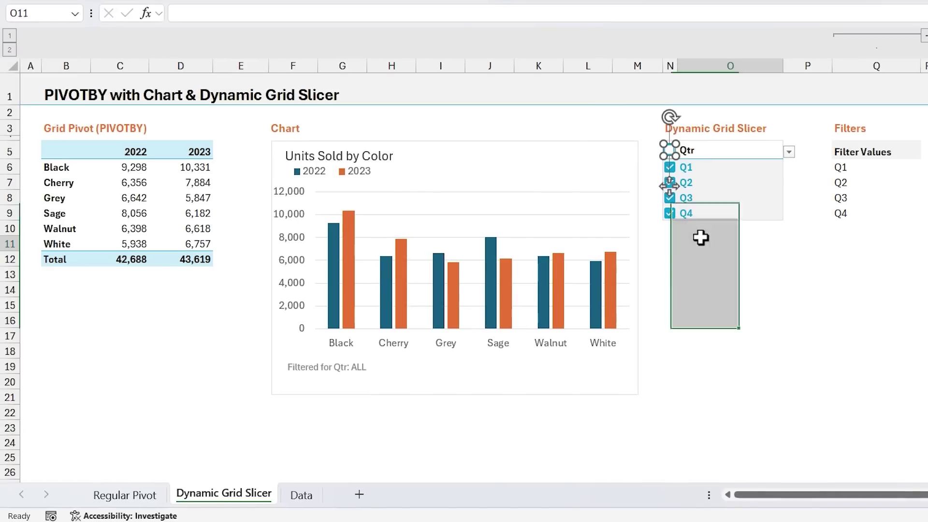
Uncheck all quarters, then check only Q3 and Q4.
click(669, 153)
key(space)
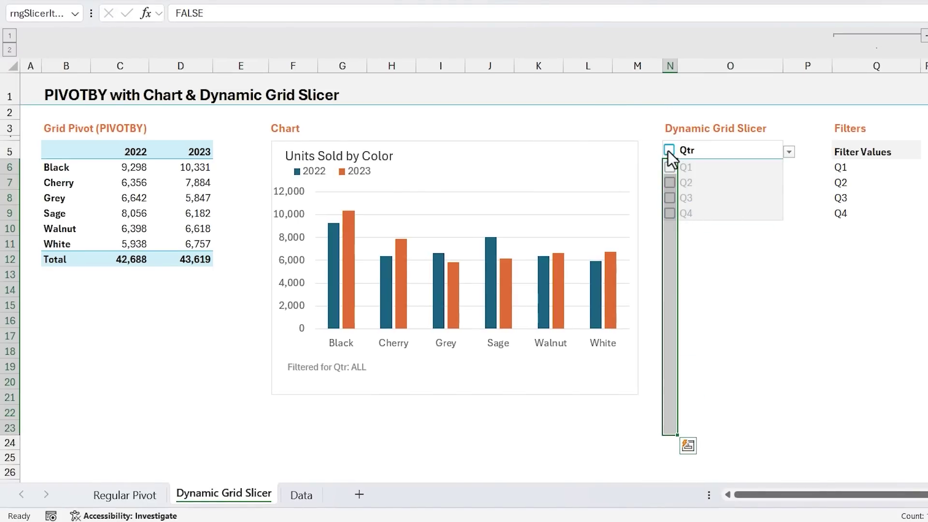
click(669, 198)
key(space)
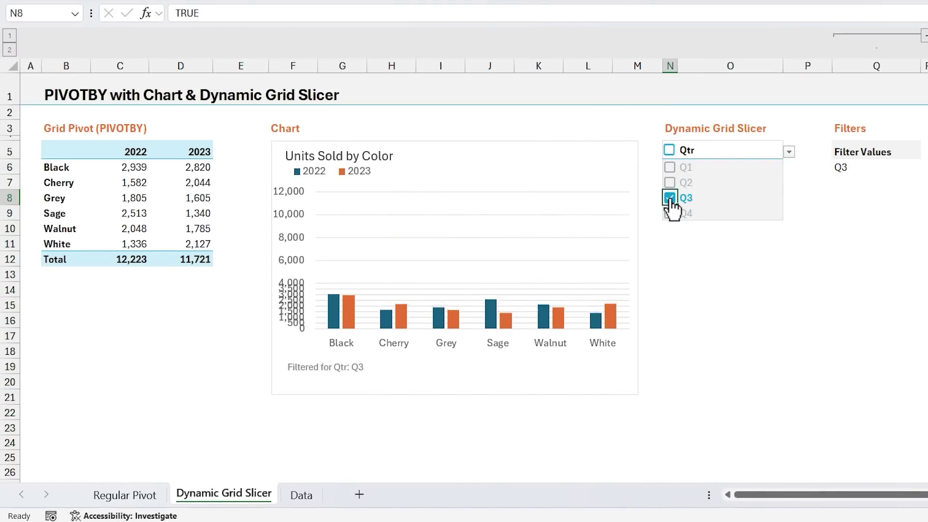
click(670, 213)
key(space)
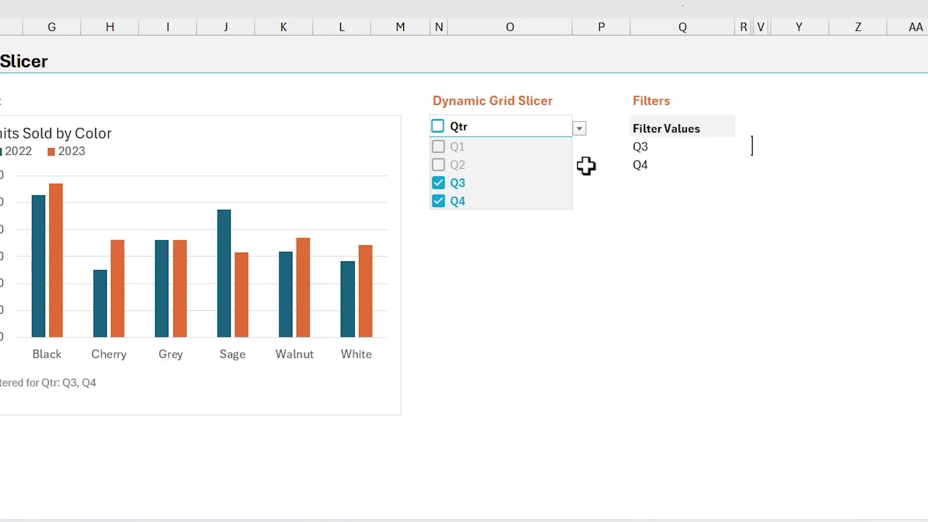
Review the slicer's field list and the source columns on the Data sheet.
click(583, 142)
click(579, 128)
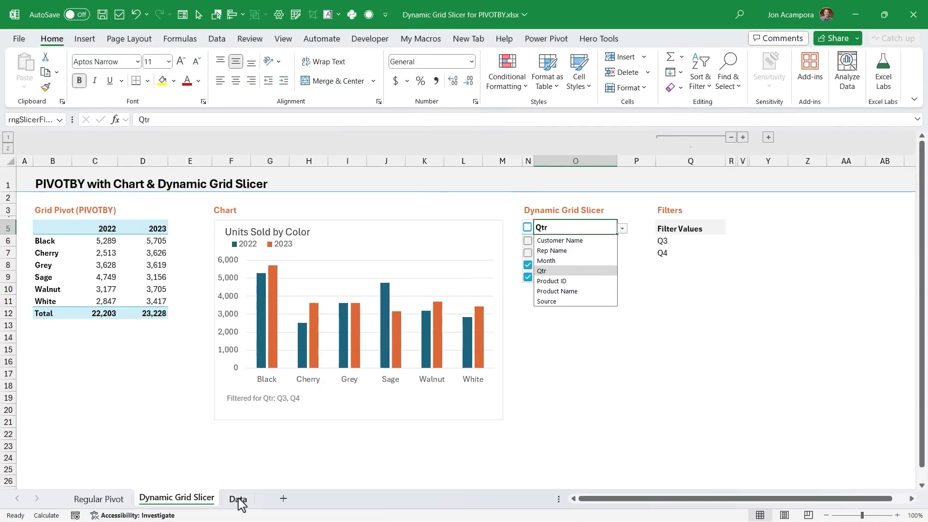
click(238, 499)
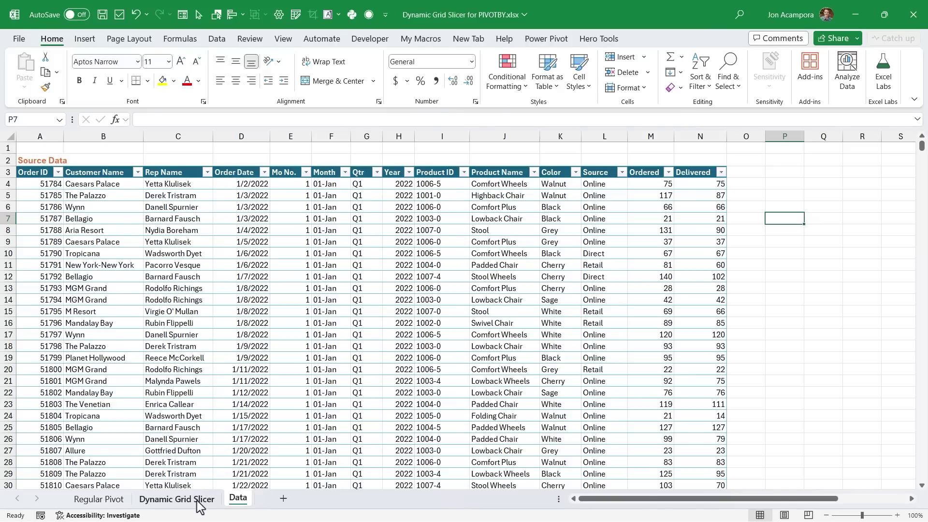
click(176, 500)
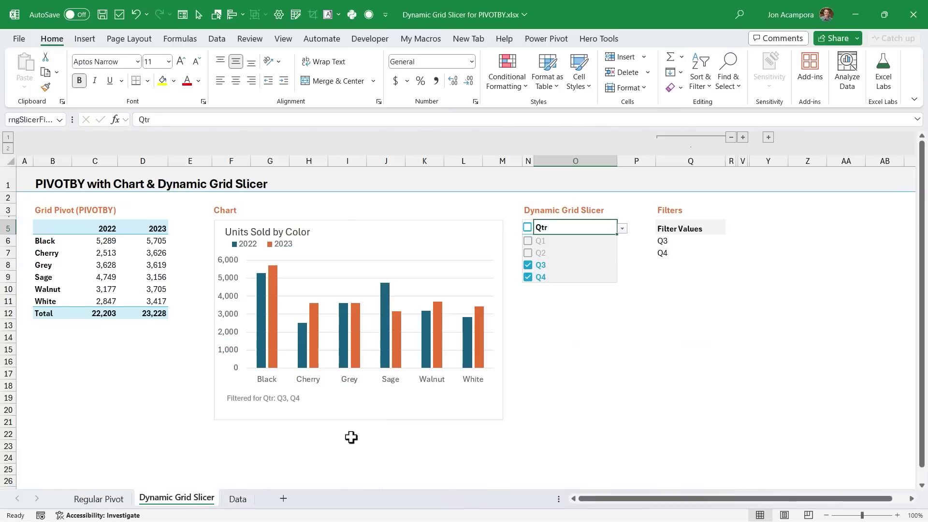
Unhide the field-choice table, tick Order ID, and confirm it appears in the slicer dropdown.
click(744, 138)
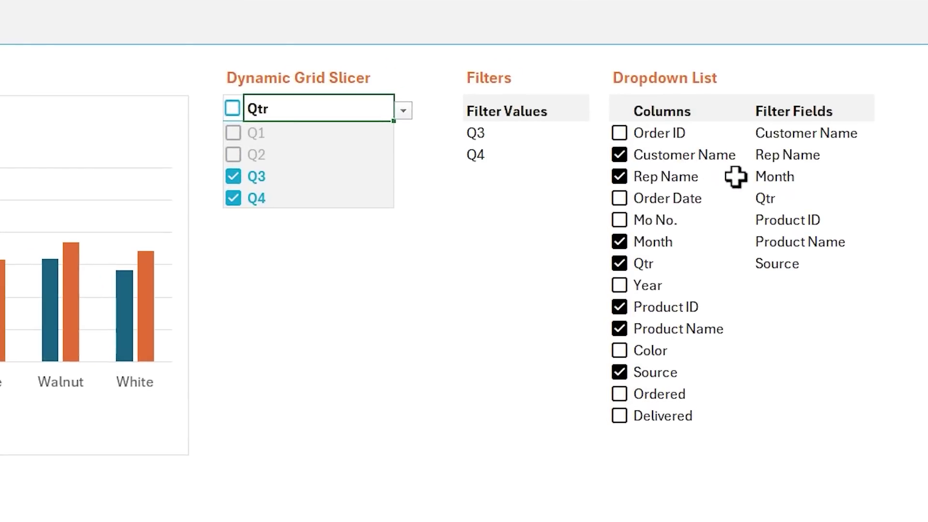
click(788, 135)
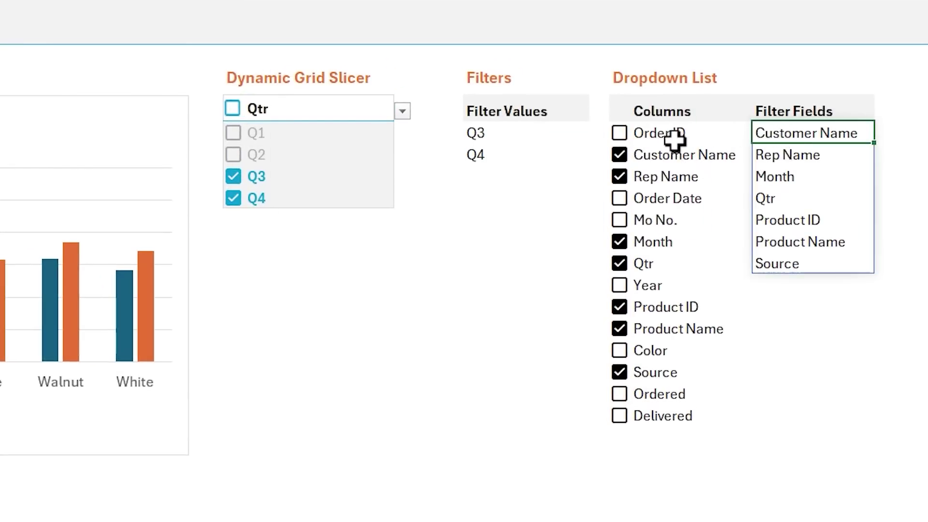
click(621, 136)
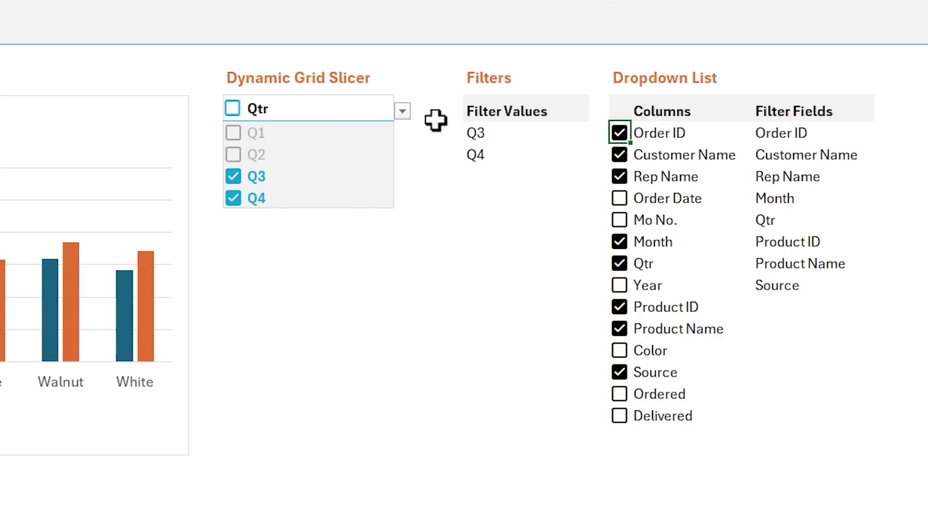
click(402, 112)
click(403, 111)
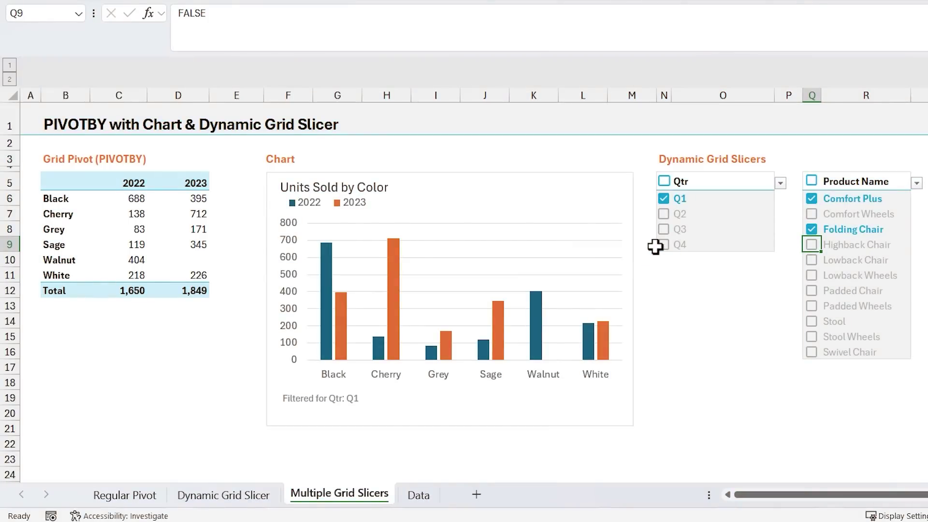
Check Q2 and Highback Chair, then inspect the B5 PIVOTBY filter conditions without changing them.
click(664, 213)
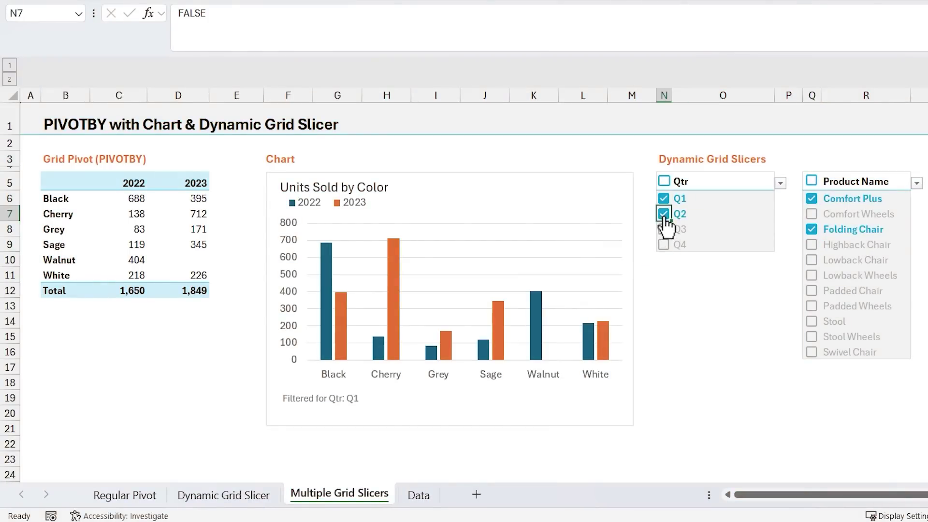
click(811, 245)
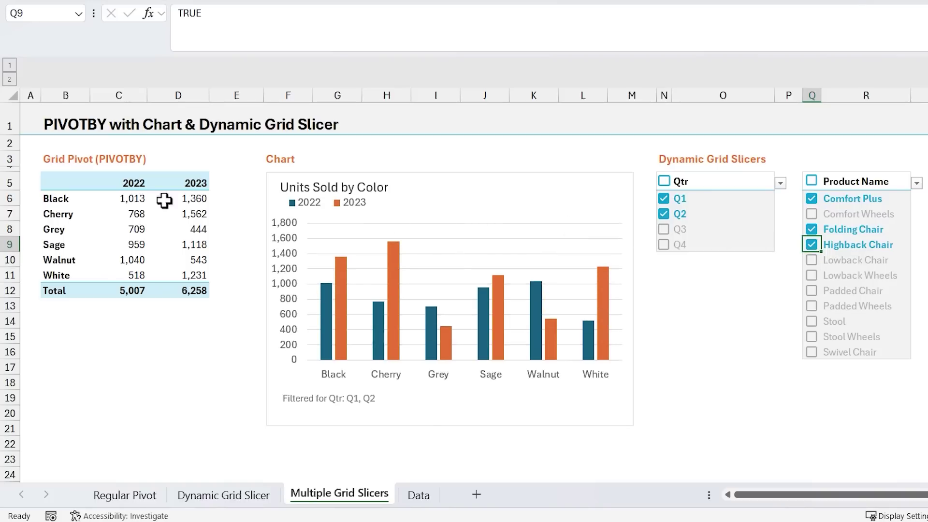
click(63, 181)
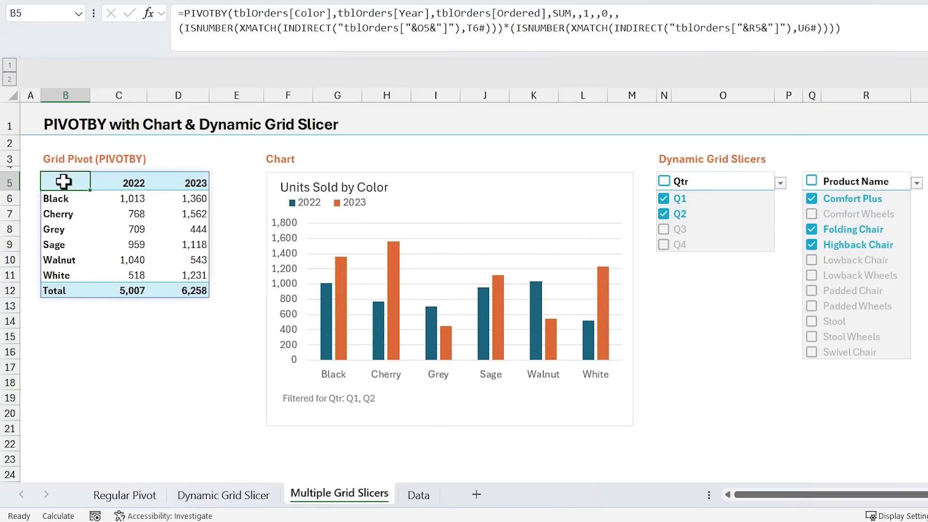
double_click(64, 182)
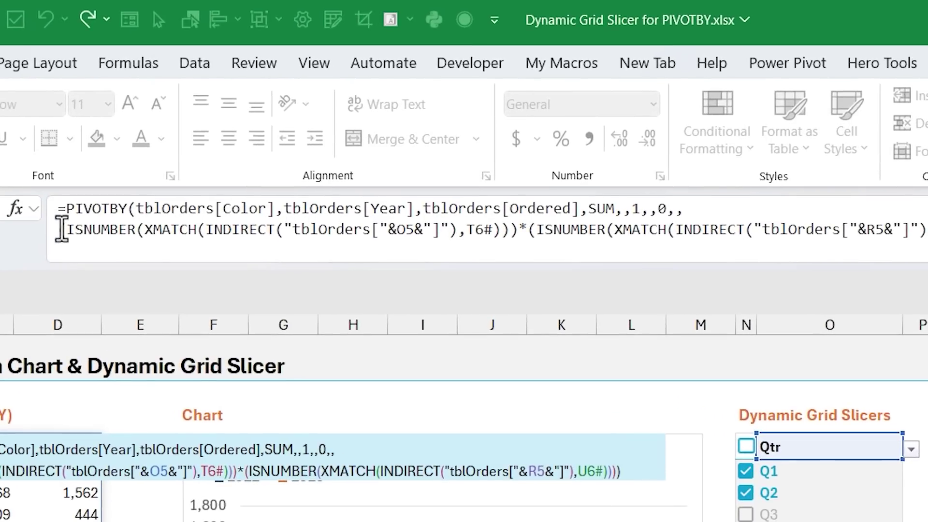
drag(58, 229, 520, 235)
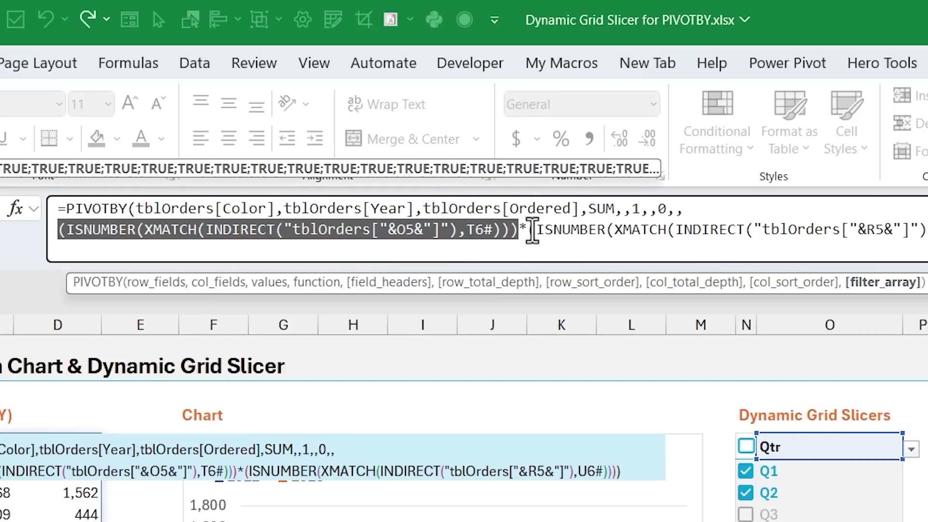
click(530, 231)
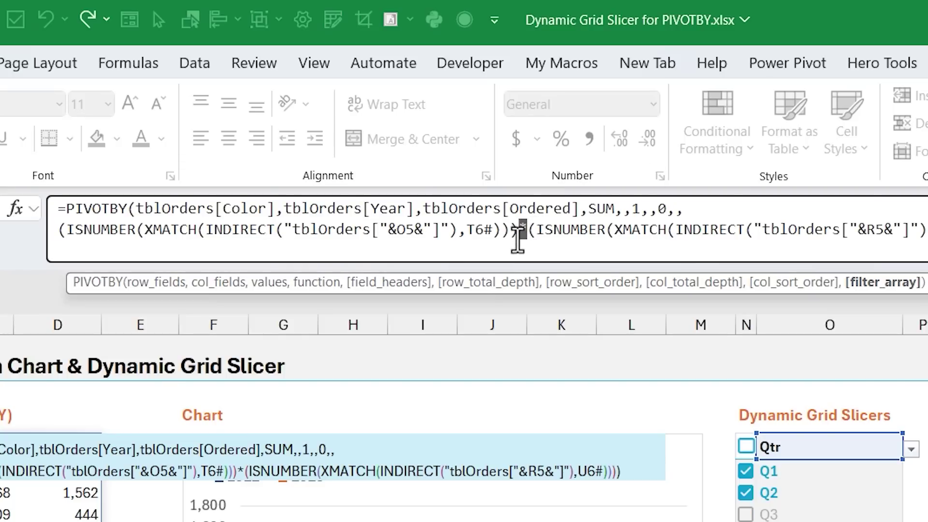
drag(525, 231, 517, 249)
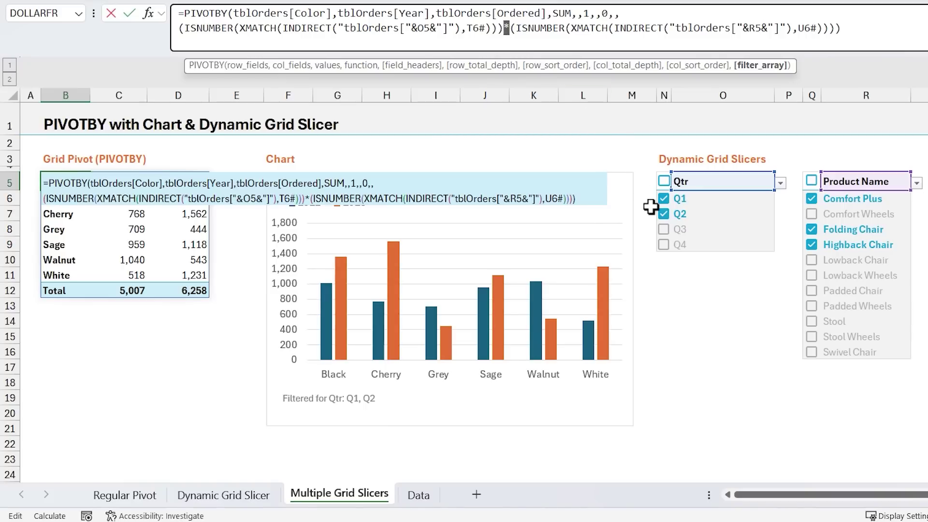
key(Escape)
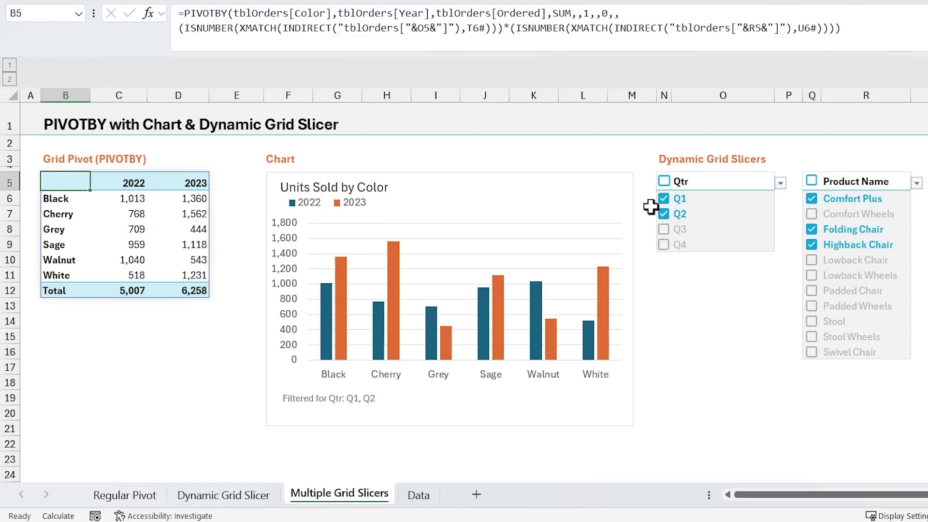